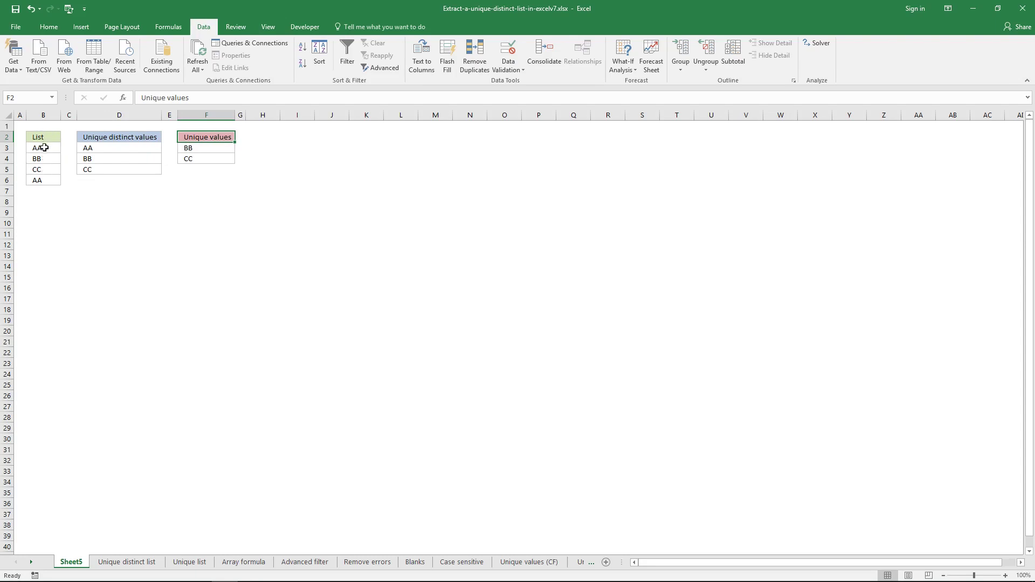
Step: Compare the entries of List on Sheet5 with the Unique distinct values and Unique values columns
{"action": "left_click_drag", "start_coordinate": [42, 151], "coordinate": [46, 177]}
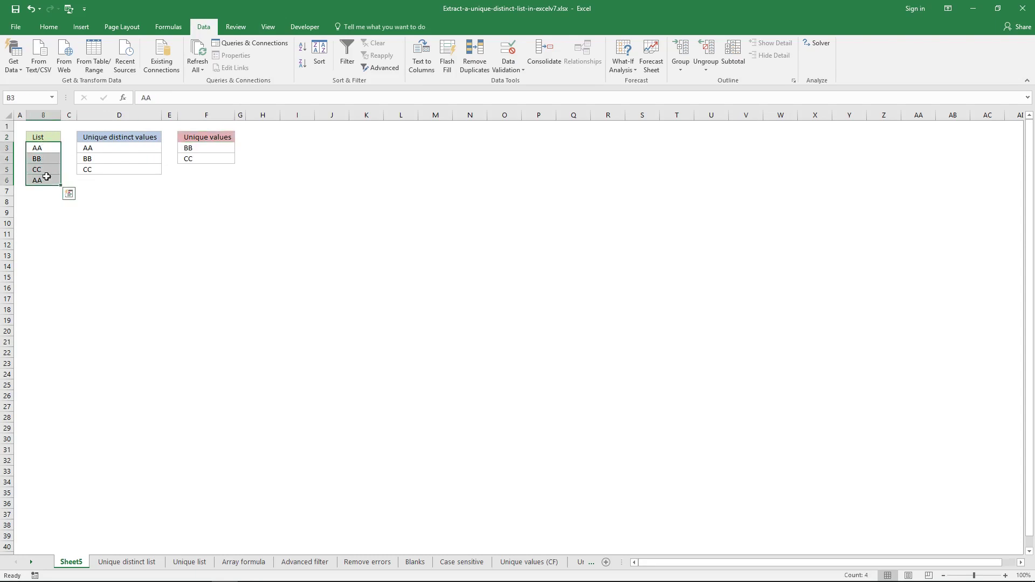
{"action": "left_click", "coordinate": [45, 205]}
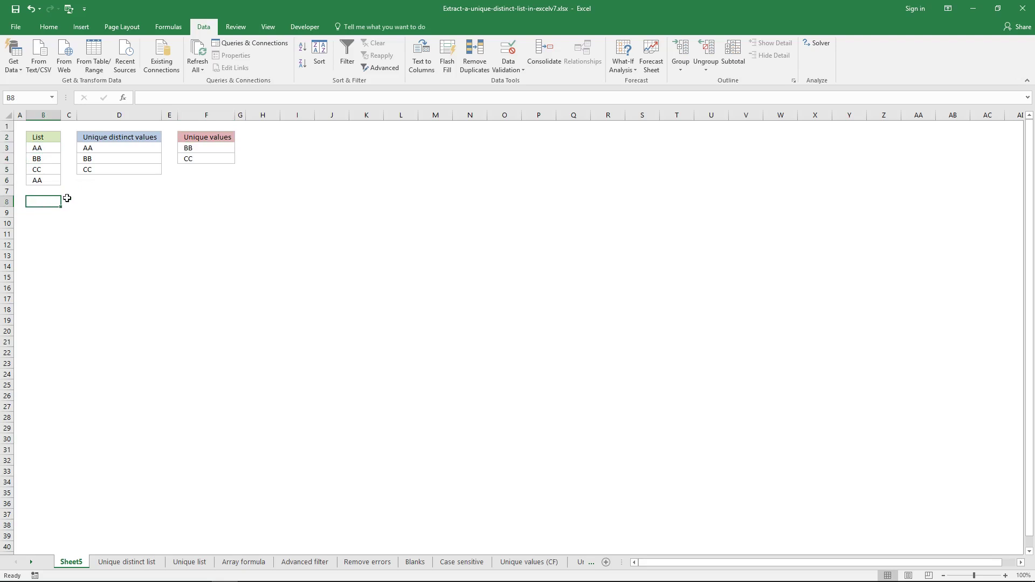
{"action": "left_click", "coordinate": [46, 152]}
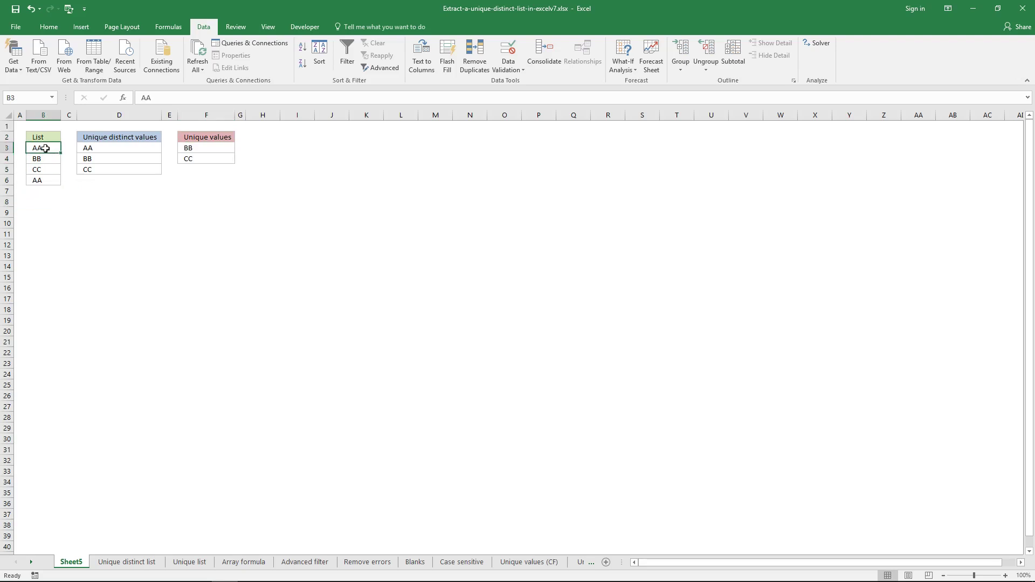
{"action": "left_click", "coordinate": [46, 180]}
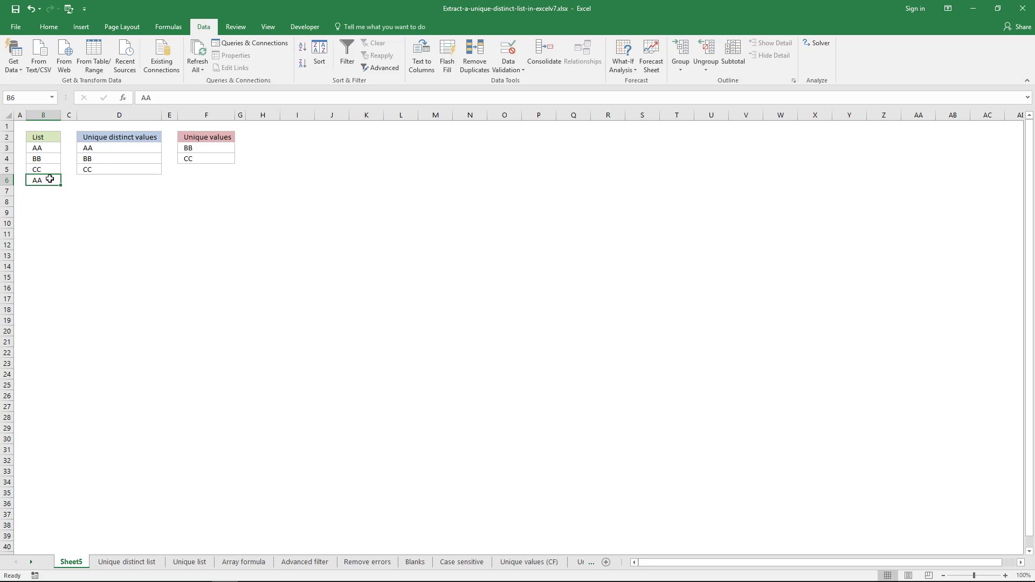
{"action": "left_click", "coordinate": [50, 152]}
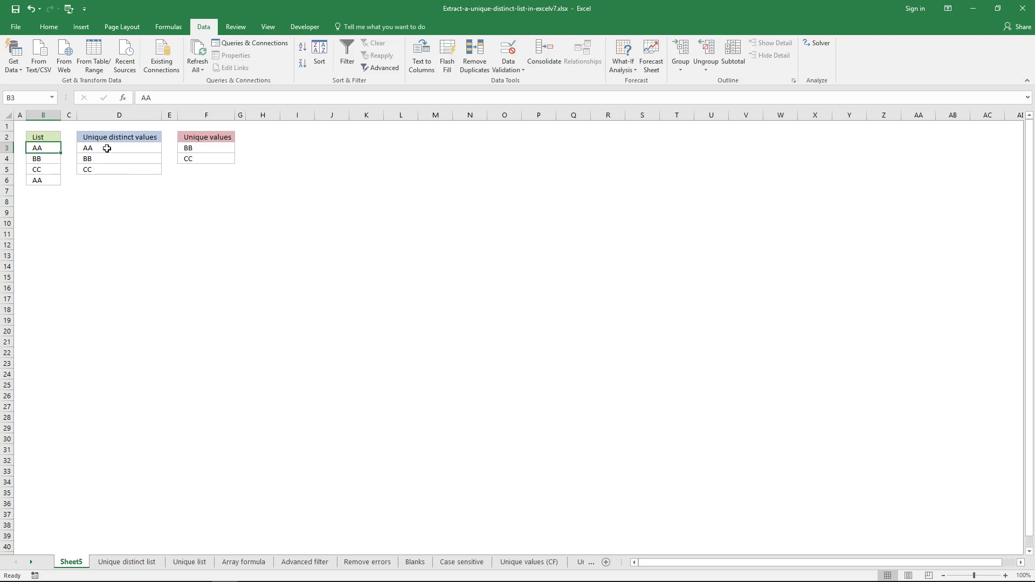
{"action": "left_click_drag", "start_coordinate": [110, 149], "coordinate": [116, 168]}
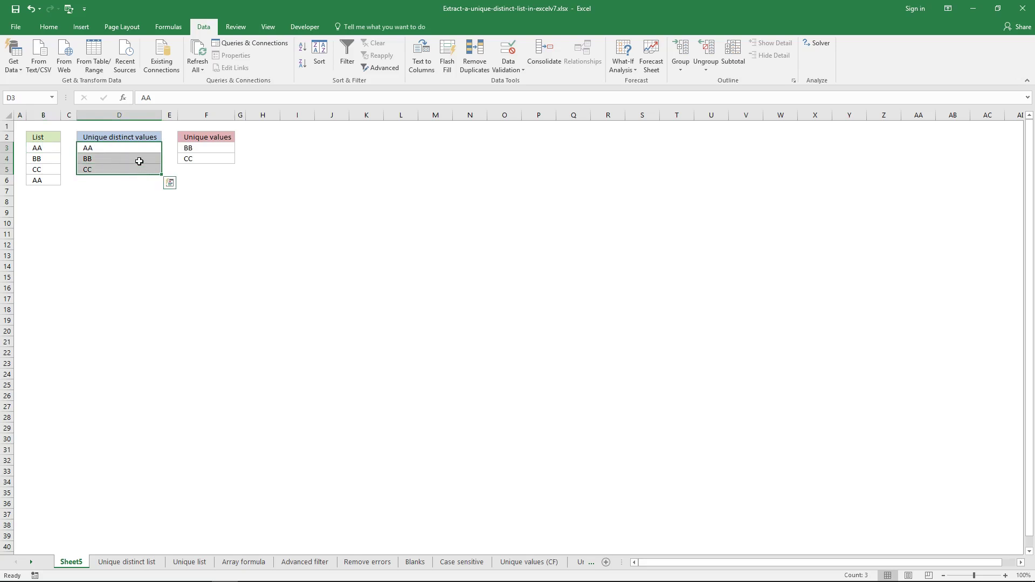
{"action": "left_click", "coordinate": [202, 149]}
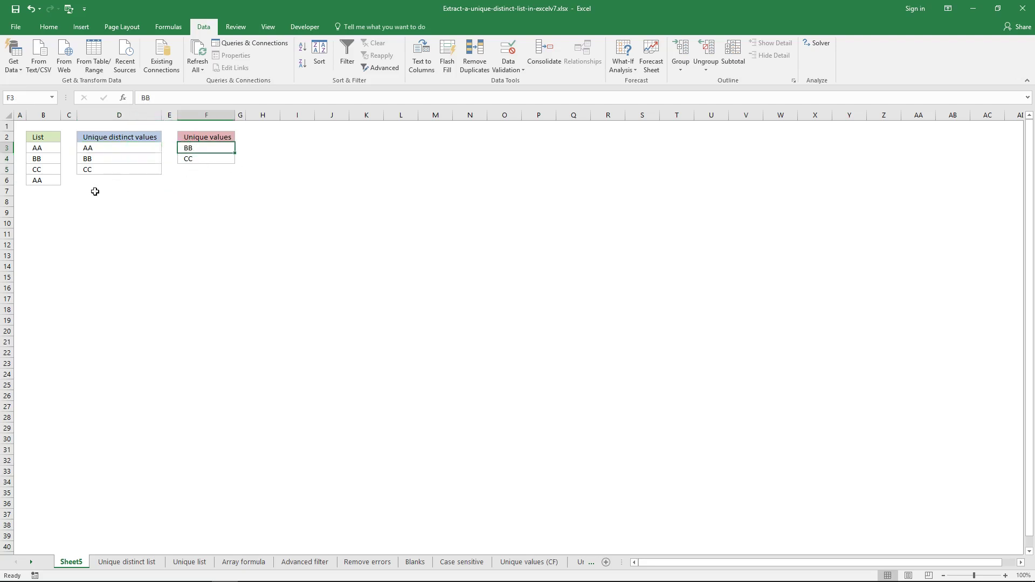
{"action": "left_click", "coordinate": [52, 159]}
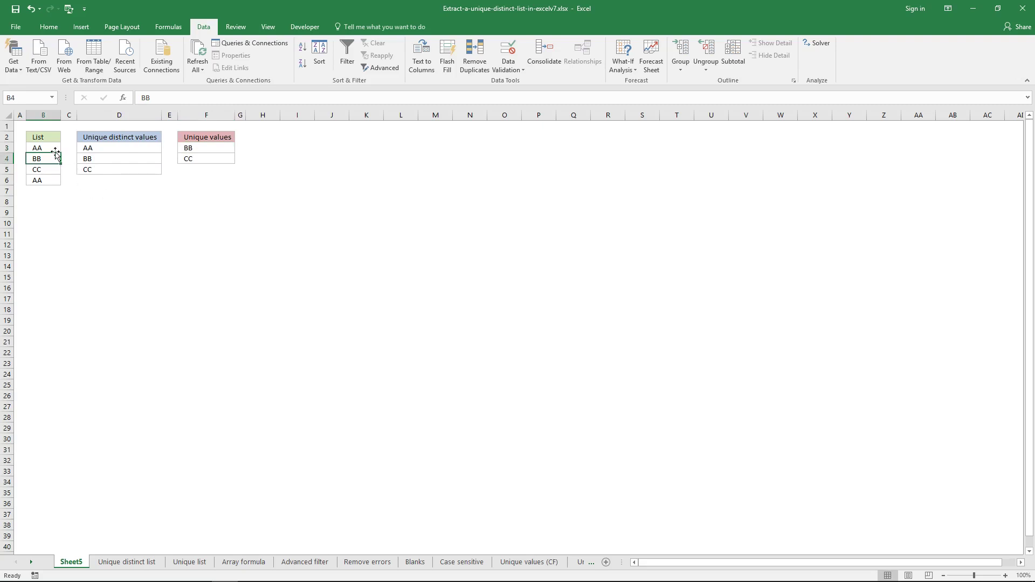
{"action": "left_click", "coordinate": [47, 180]}
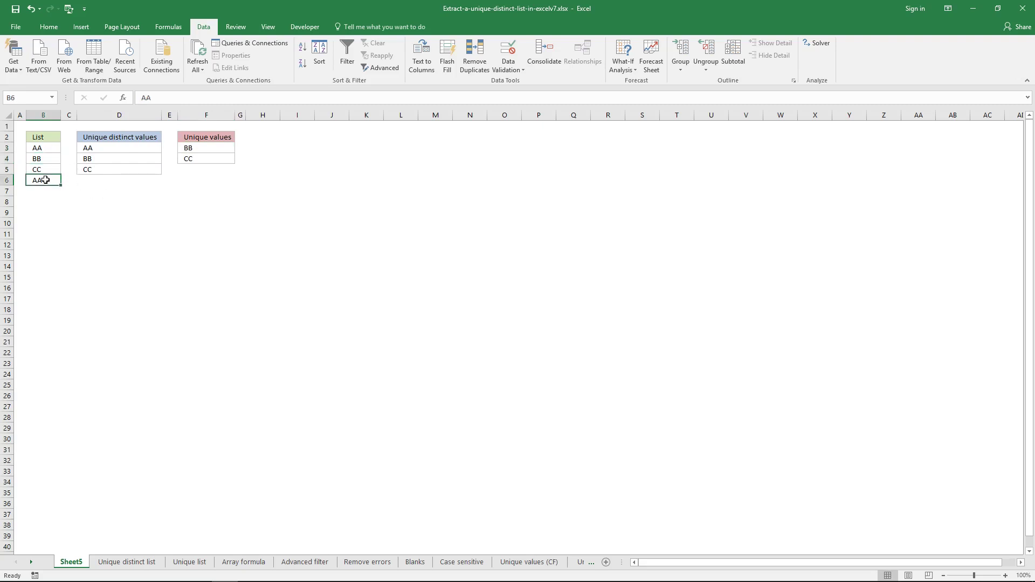
{"action": "left_click", "coordinate": [49, 158]}
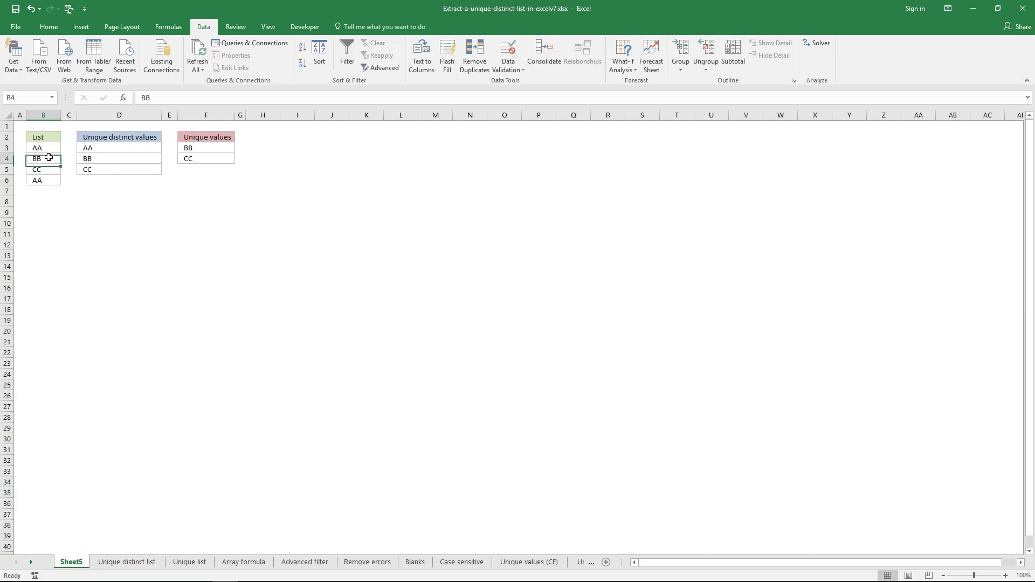
{"action": "left_click", "coordinate": [49, 170]}
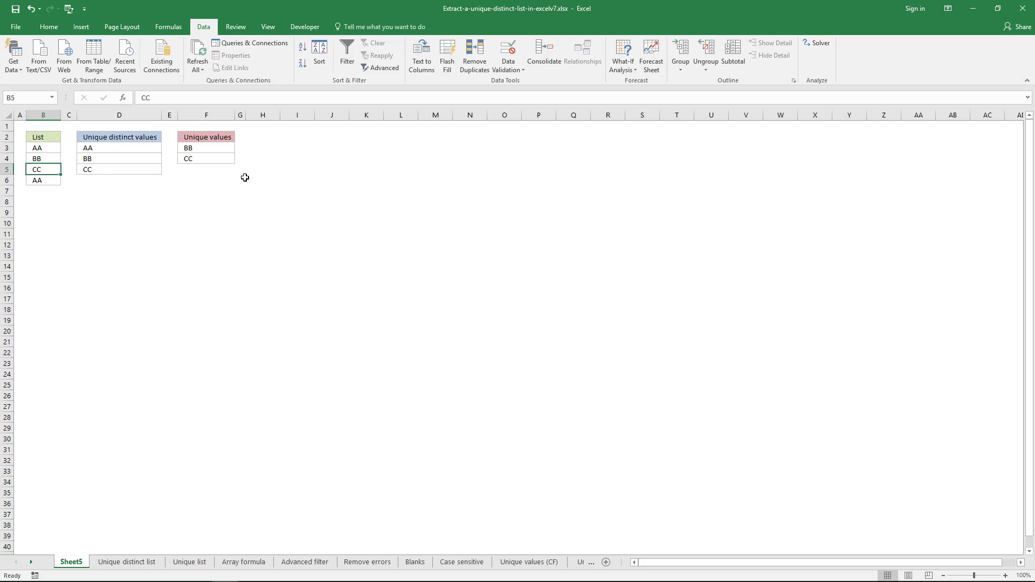
Step: On the Unique distinct list sheet, enter =LOOKUP(2,1/(COUNTIF($D$2:D2,$B$3:$B$21)=0),$B$3:$B$21) in D3 and fill it down to D17
{"action": "key", "text": "ctrl+Page_Down"}
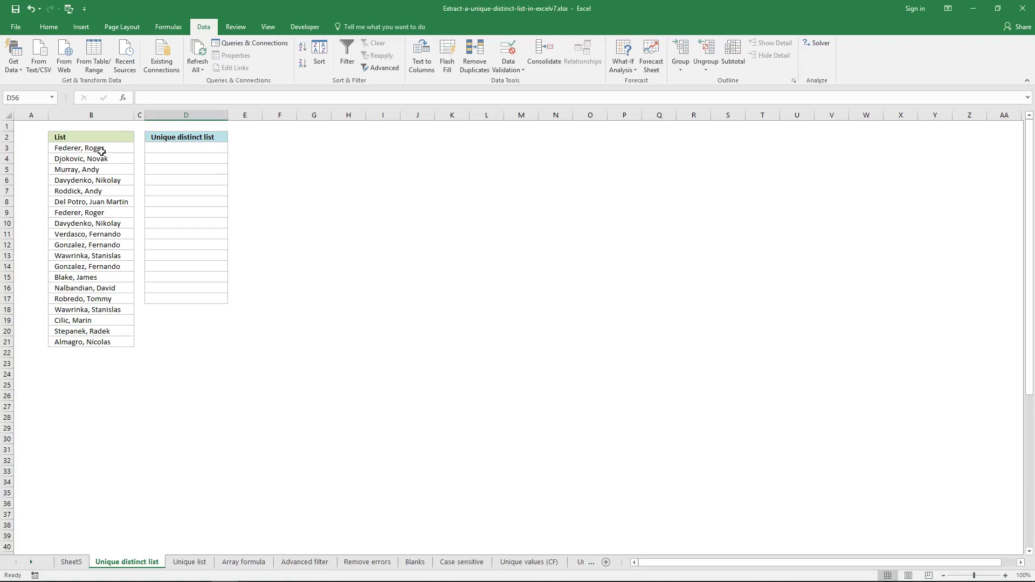
{"action": "left_click_drag", "start_coordinate": [101, 152], "coordinate": [103, 342]}
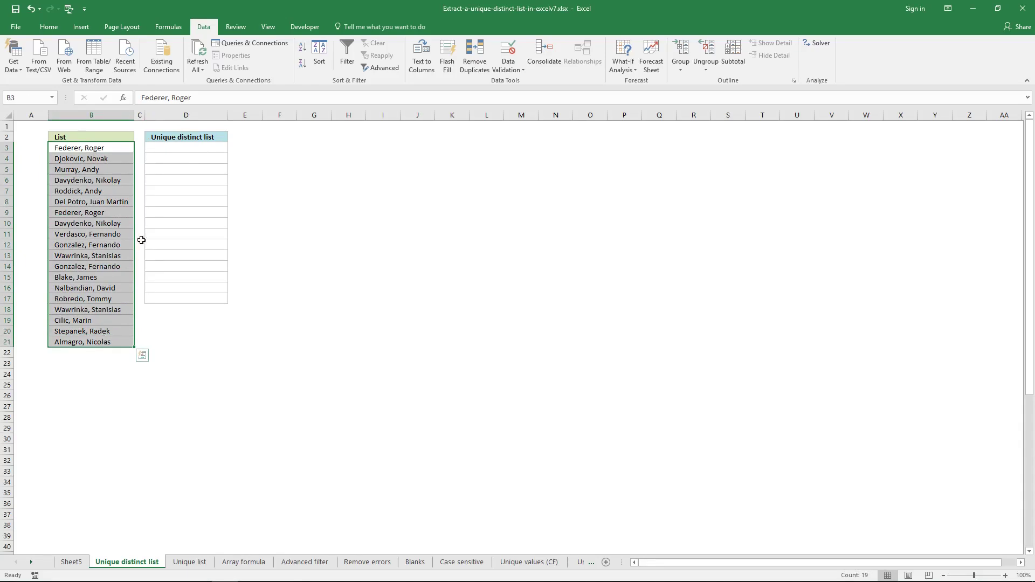
{"action": "left_click", "coordinate": [163, 149]}
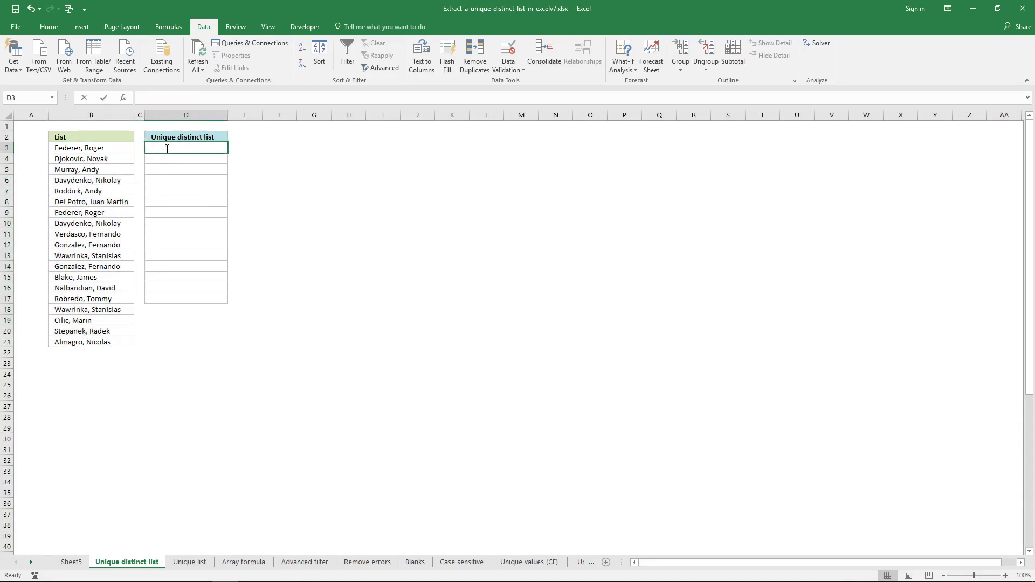
{"action": "double_click", "coordinate": [167, 149]}
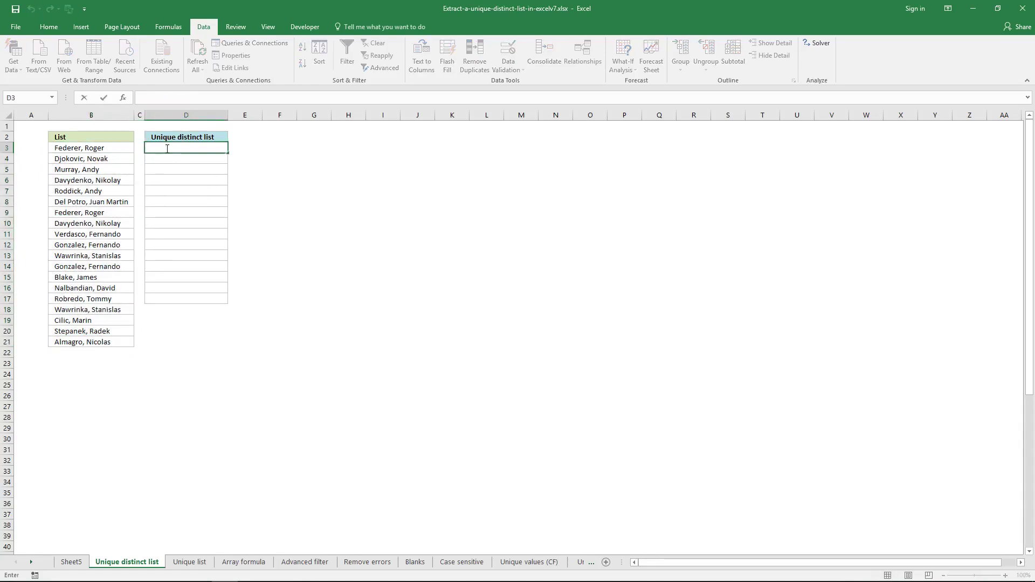
{"action": "type", "text": "=LOOKUP(2,1/(COUNTIF($D$2:D2,$B$3:$B$21)=0),$B$3:$B$21)"}
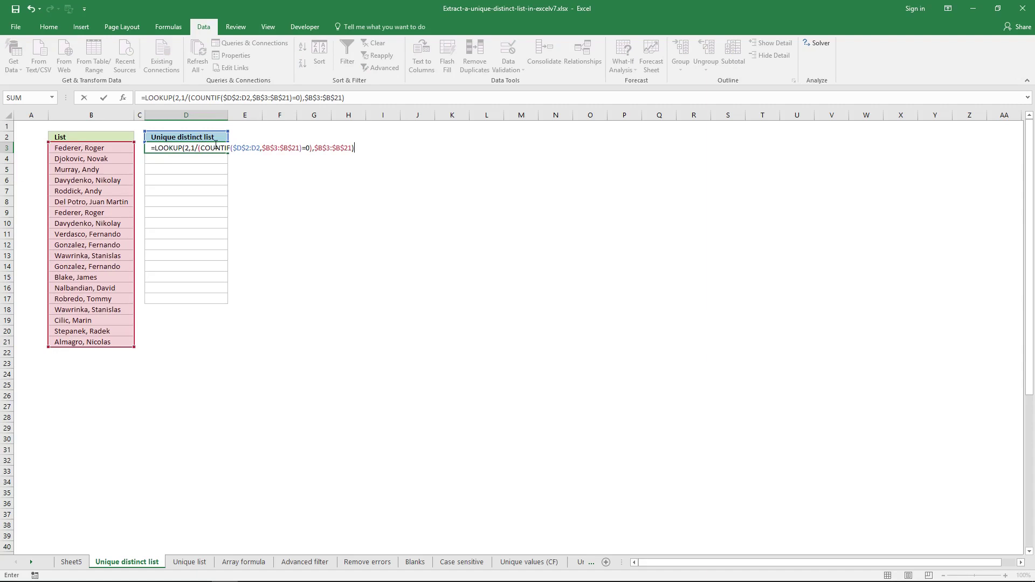
{"action": "key", "text": "Return"}
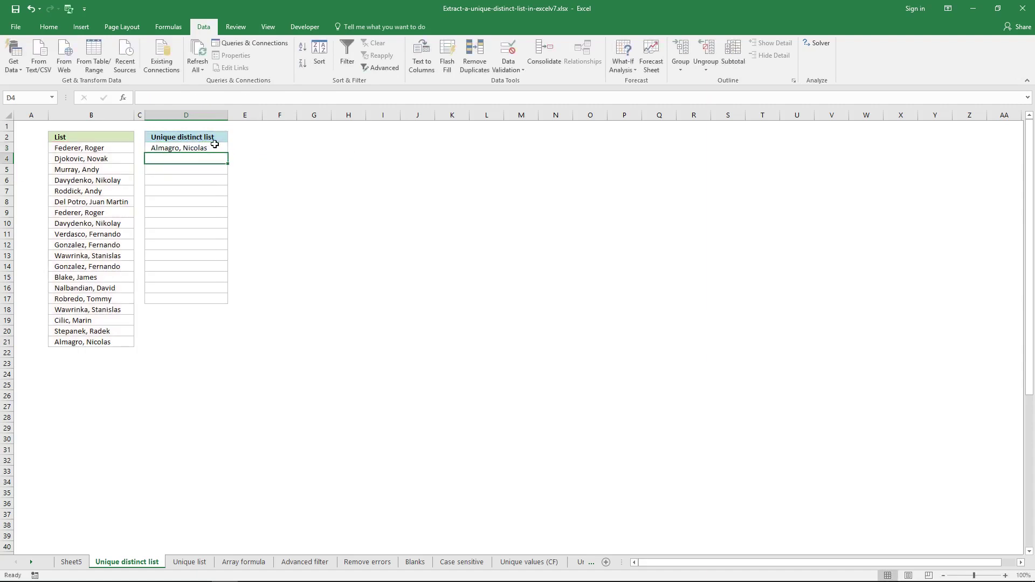
{"action": "left_click", "coordinate": [213, 144]}
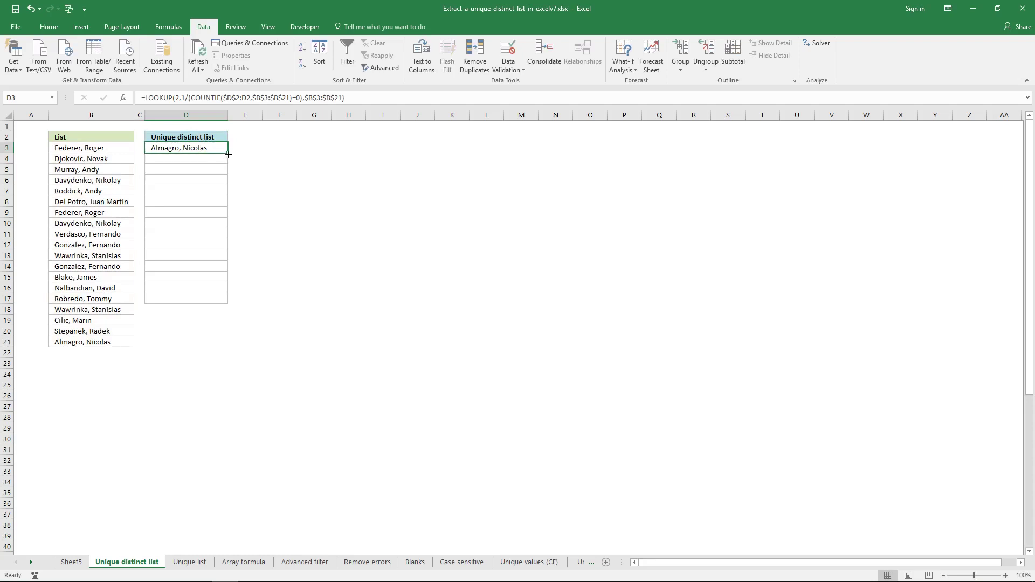
{"action": "left_click_drag", "start_coordinate": [228, 154], "coordinate": [233, 303]}
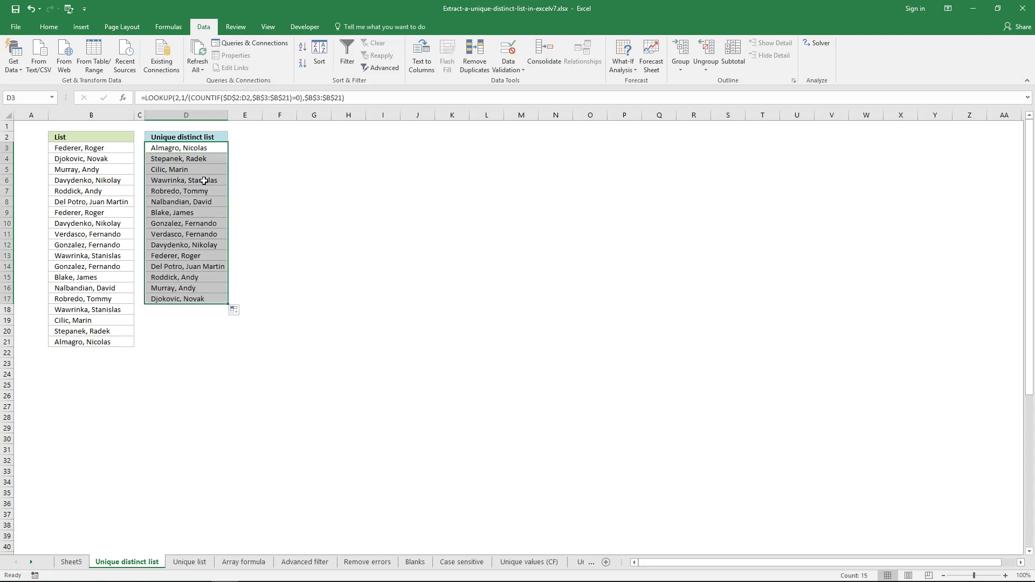
Step: Examine how the COUNTIF range changes from cell to cell in the filled formulas D3 to D8
{"action": "key", "text": "shift+Up"}
{"action": "key", "text": "shift+Up"}
{"action": "key", "text": "shift+Up"}
{"action": "key", "text": "shift+Up"}
{"action": "key", "text": "shift+Up"}
{"action": "key", "text": "shift+Up"}
{"action": "left_click", "coordinate": [213, 150]}
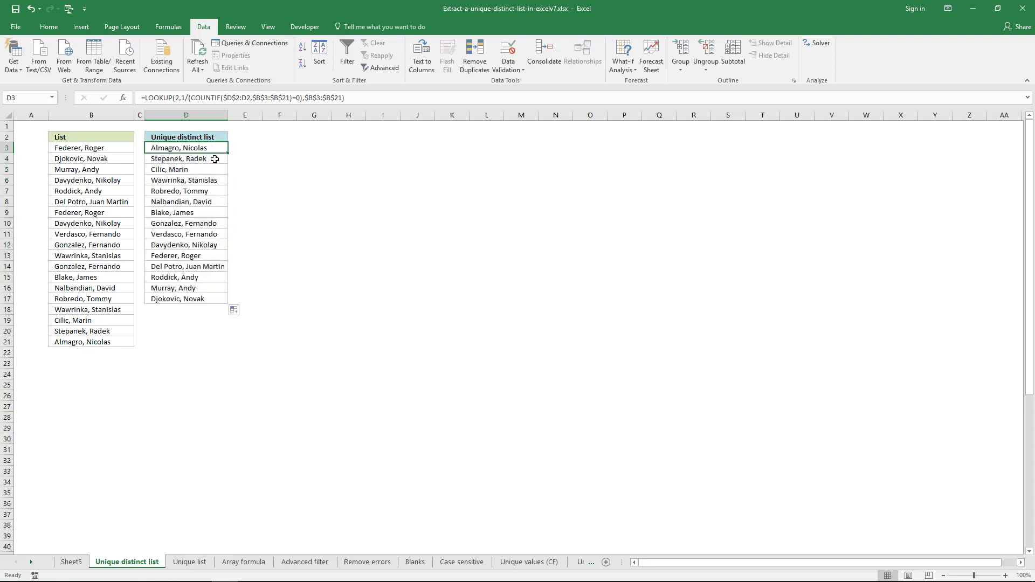
{"action": "left_click", "coordinate": [211, 159]}
{"action": "left_click", "coordinate": [201, 169]}
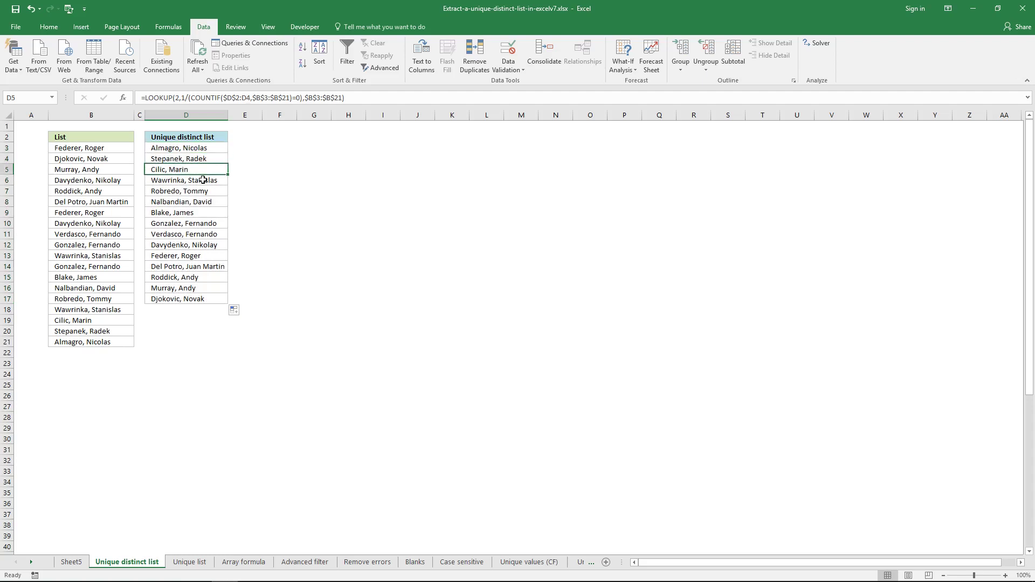
{"action": "left_click", "coordinate": [202, 181]}
{"action": "left_click", "coordinate": [202, 193]}
{"action": "left_click", "coordinate": [204, 203]}
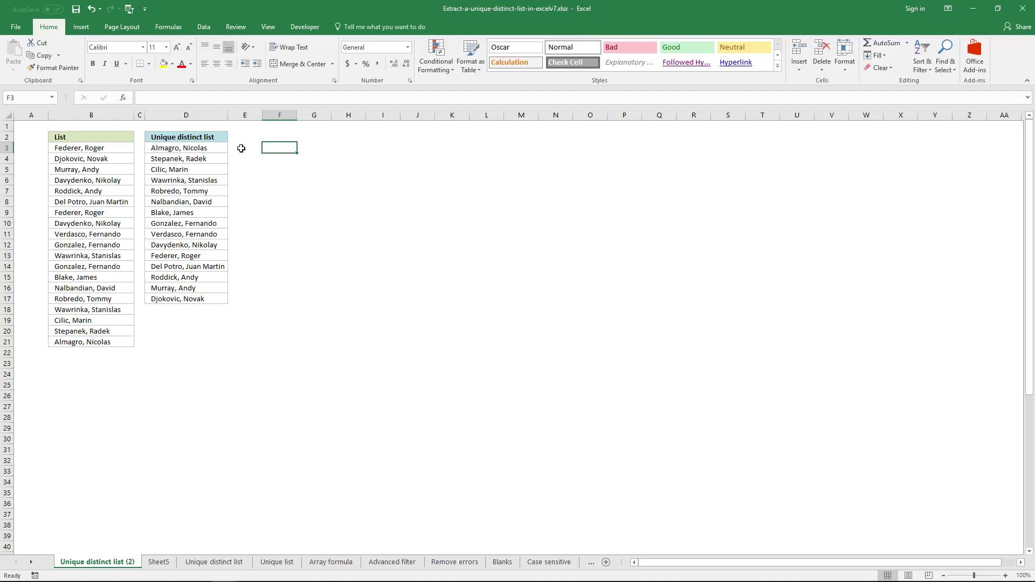
Step: On the Unique distinct list (2) sheet, copy the formula text of D3 unchanged into G3
{"action": "left_click", "coordinate": [197, 147]}
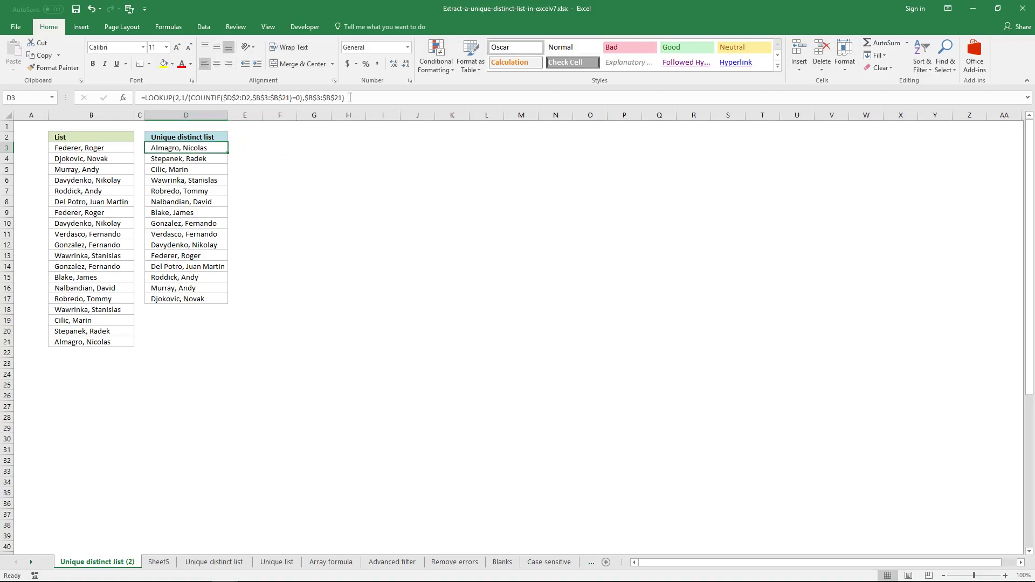
{"action": "left_click", "coordinate": [350, 97]}
{"action": "key", "text": "shift+Home"}
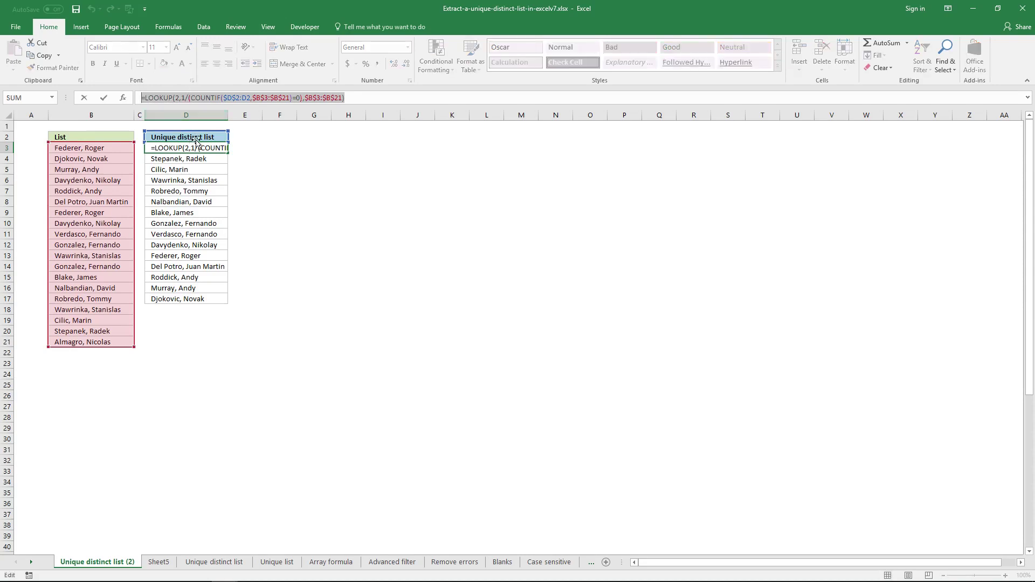
{"action": "key", "text": "ctrl+c"}
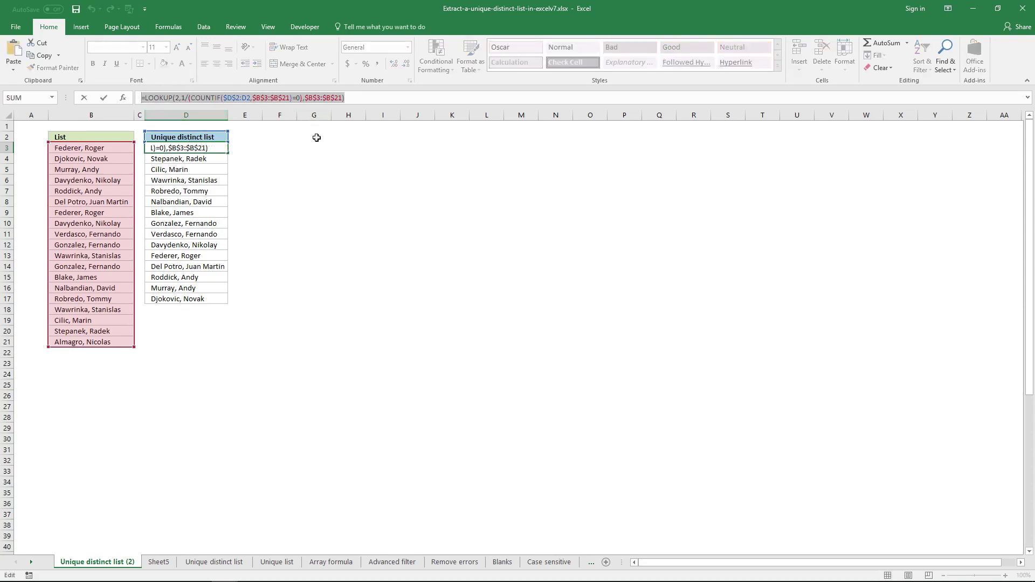
{"action": "key", "text": "Escape"}
{"action": "left_click", "coordinate": [315, 145]}
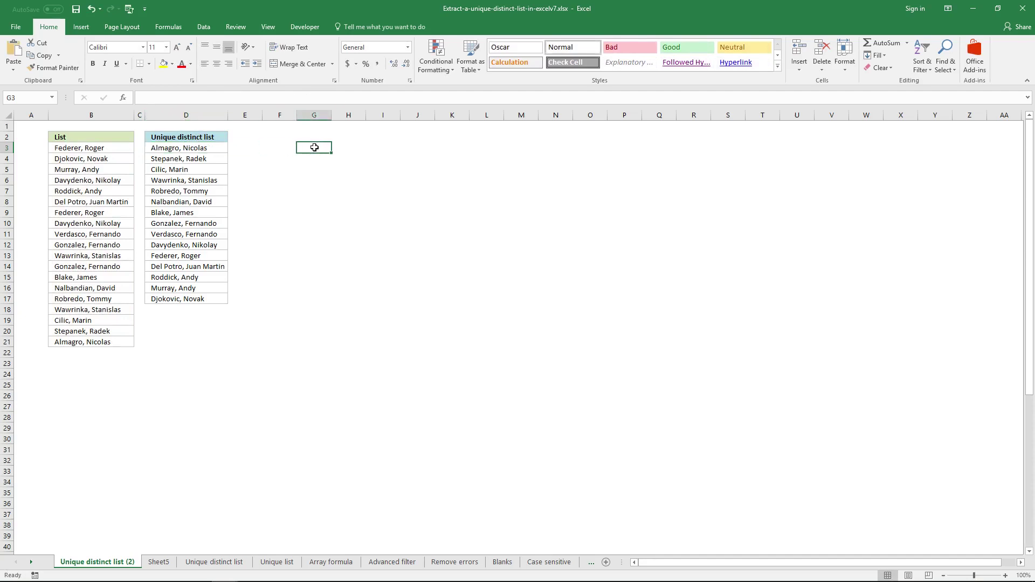
{"action": "left_click", "coordinate": [319, 101]}
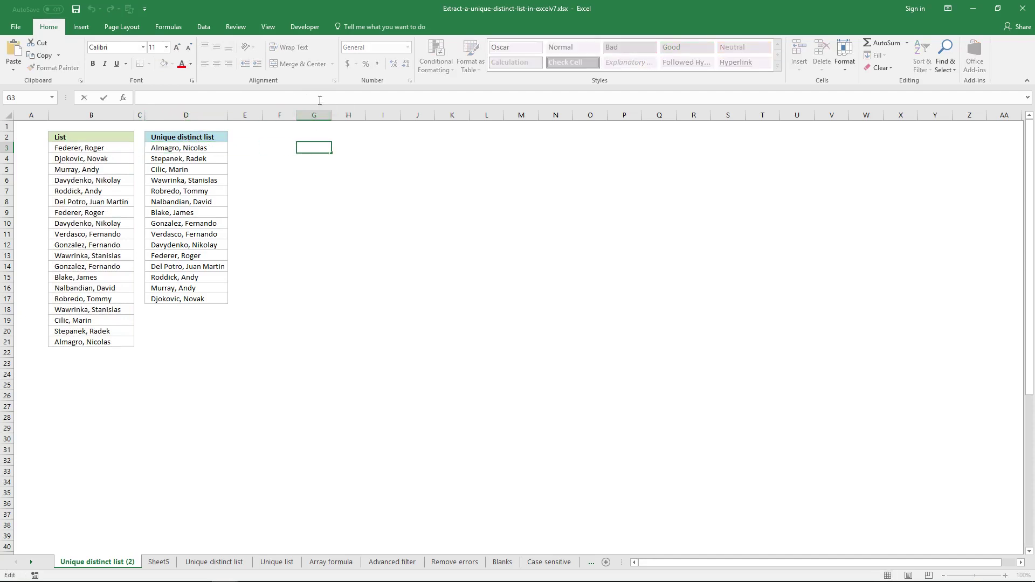
{"action": "key", "text": "ctrl+v"}
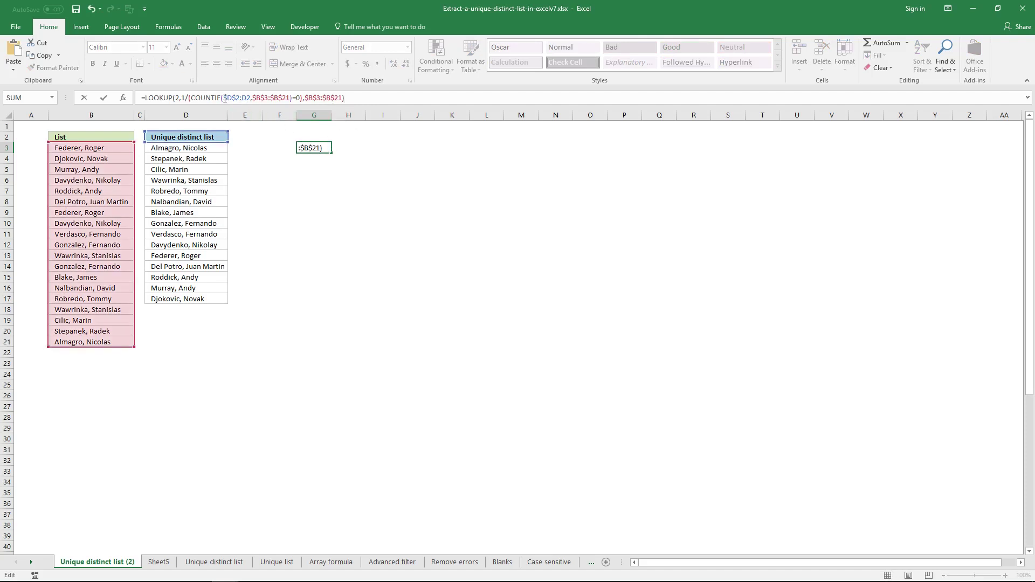
Step: Change the COUNTIF range in G3's formula to $G$2:G2 and fill the formula down to G17
{"action": "left_click_drag", "start_coordinate": [230, 101], "coordinate": [251, 101]}
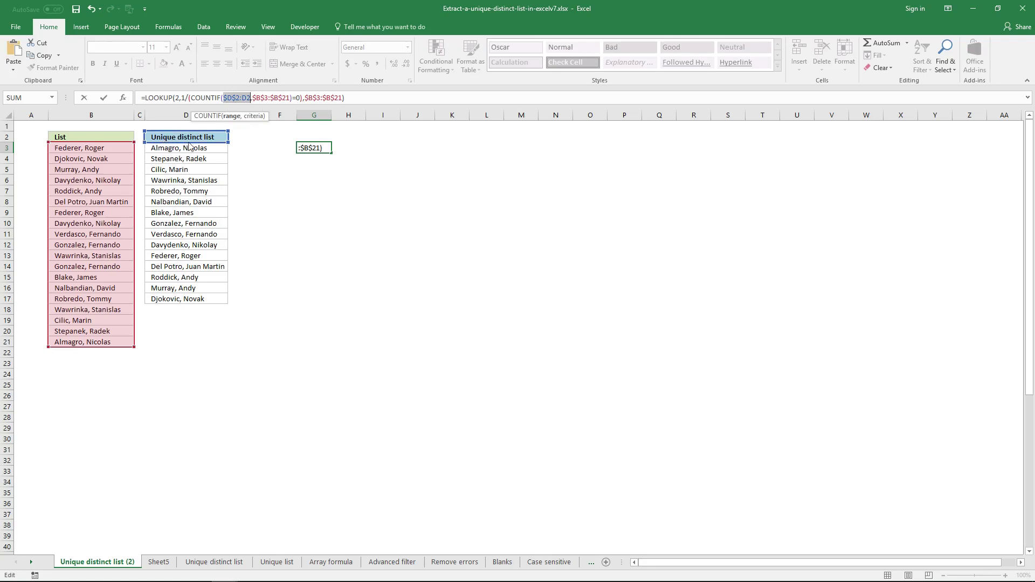
{"action": "left_click_drag", "start_coordinate": [166, 143], "coordinate": [313, 137]}
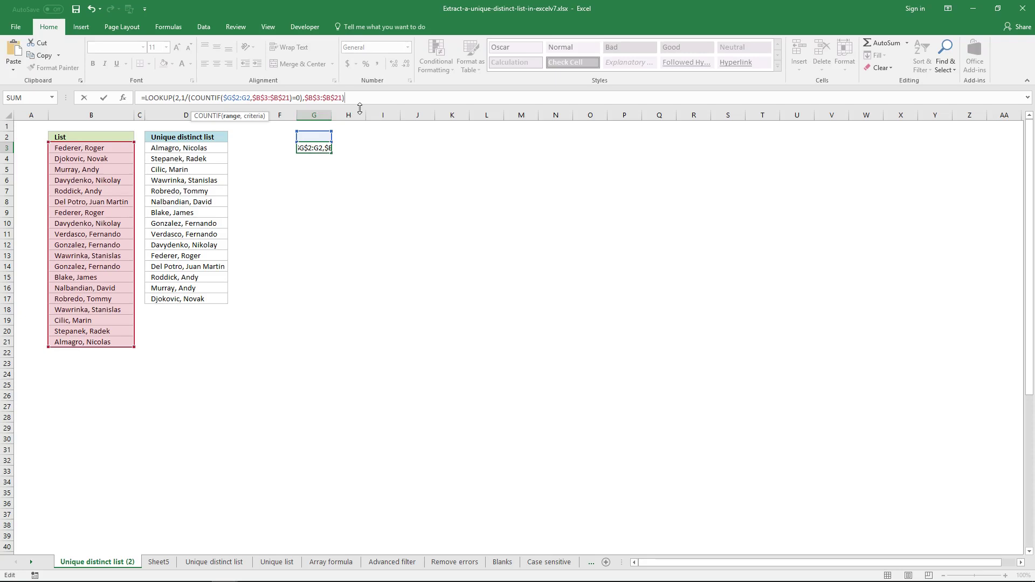
{"action": "key", "text": "Return"}
{"action": "left_click", "coordinate": [317, 147]}
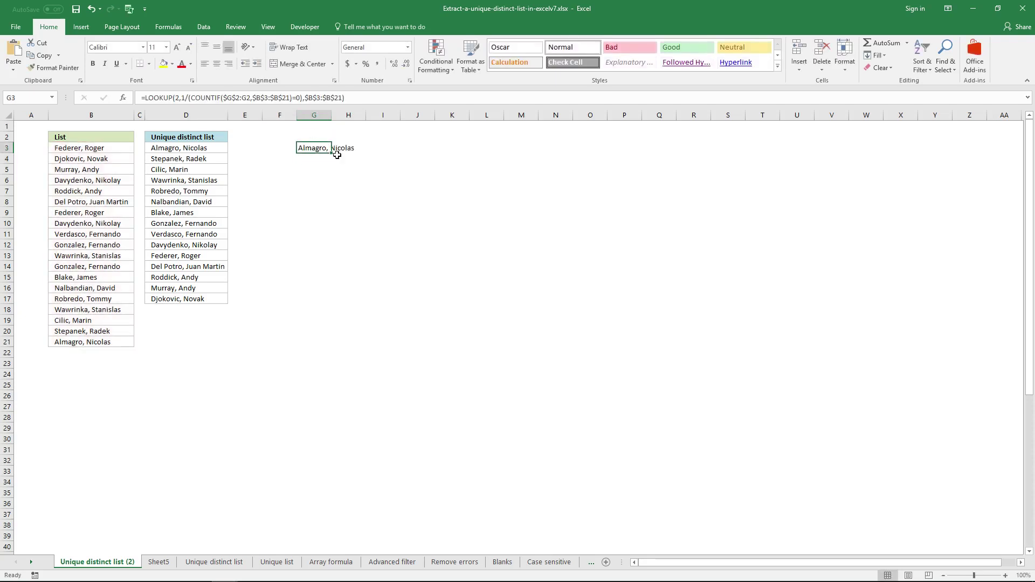
{"action": "left_click_drag", "start_coordinate": [332, 154], "coordinate": [335, 303]}
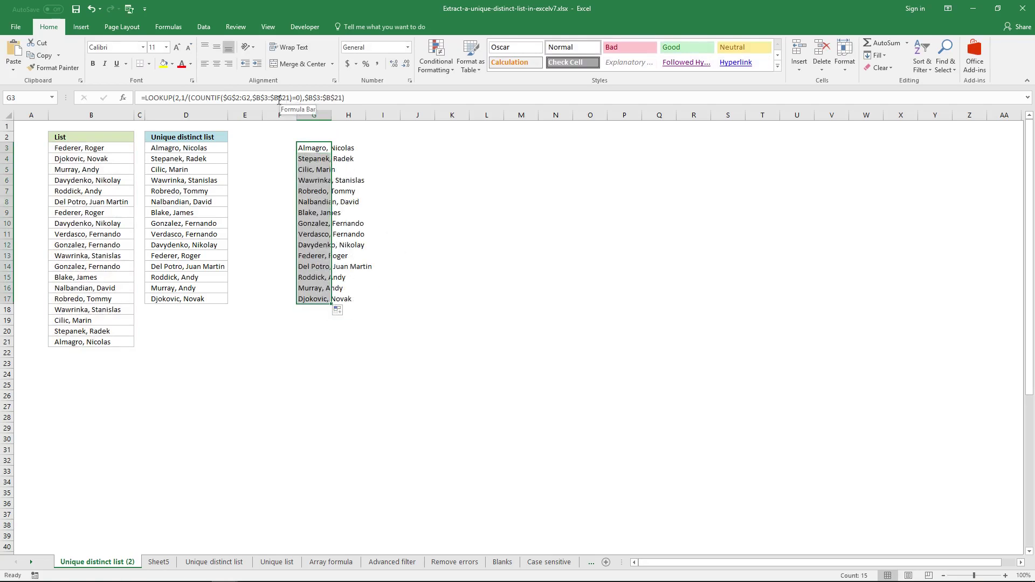
Step: Examine the COUNTIF range in G3, and the COUNTIF part of the D8 and D3 formulas on the Unique distinct list sheet
{"action": "left_click_drag", "start_coordinate": [224, 97], "coordinate": [251, 103]}
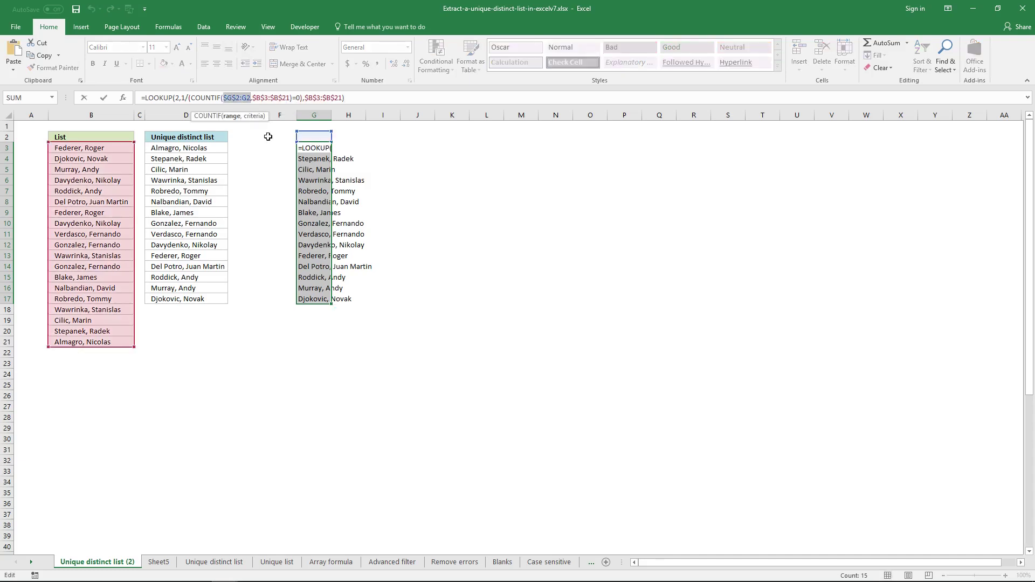
{"action": "key", "text": "ctrl+Return"}
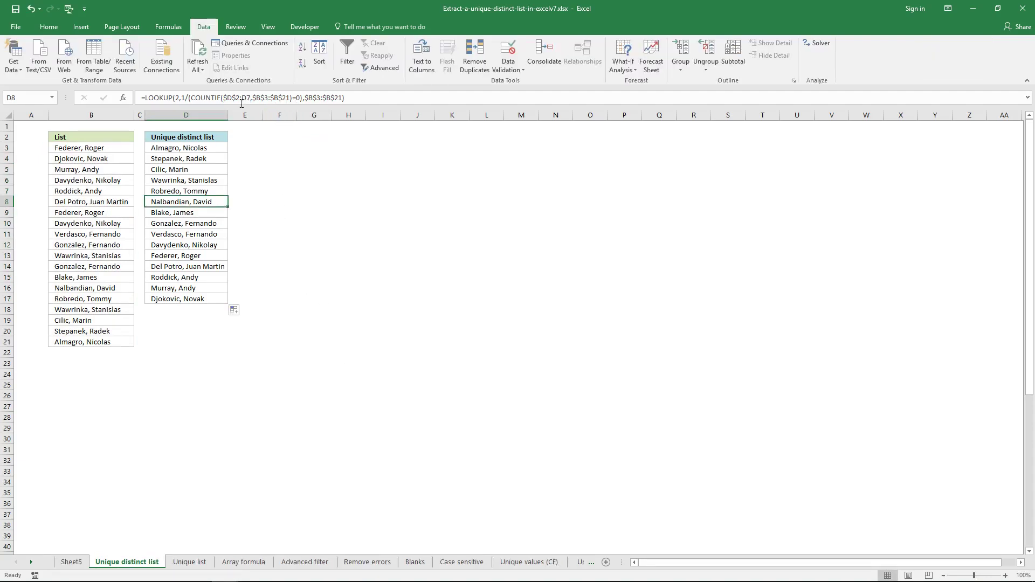
{"action": "left_click_drag", "start_coordinate": [192, 99], "coordinate": [291, 99]}
{"action": "key", "text": "Escape"}
{"action": "left_click", "coordinate": [221, 147]}
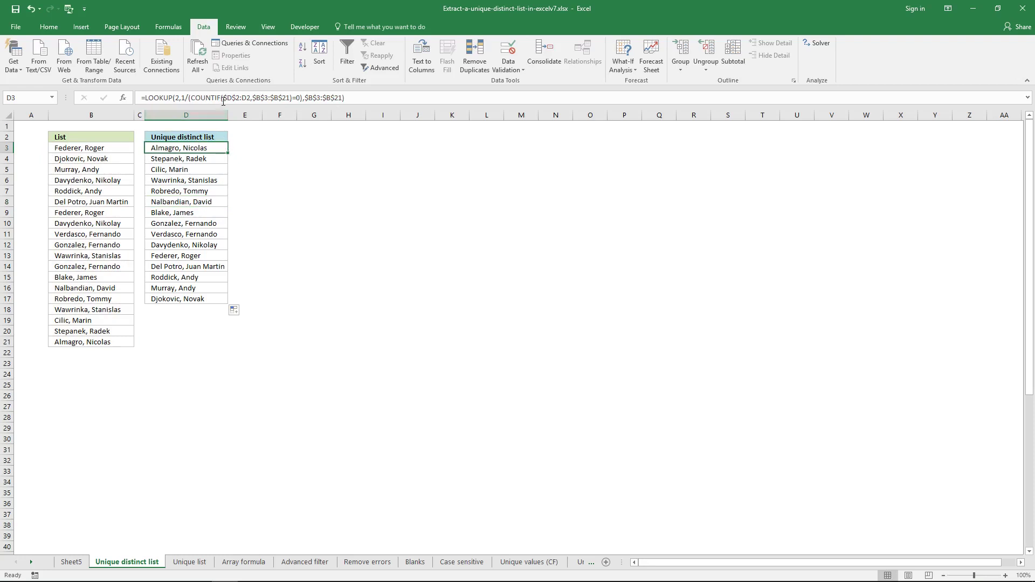
Step: Copy the COUNTIF part of D3's formula and enter it in F3:F21 as the array formula =COUNTIF($D$2:D2,$B$3:$B$21)
{"action": "left_click_drag", "start_coordinate": [291, 98], "coordinate": [195, 99]}
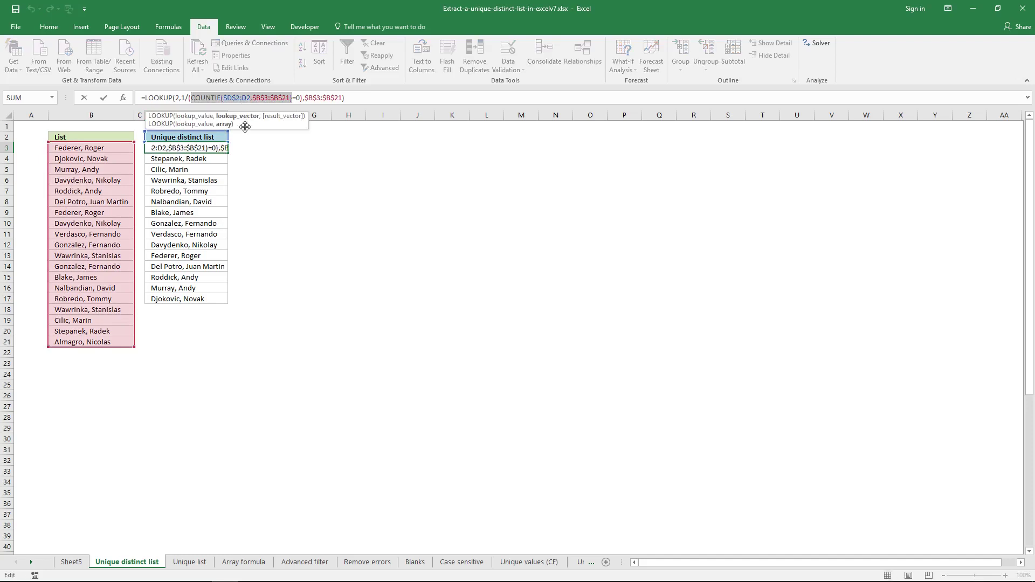
{"action": "key", "text": "Escape"}
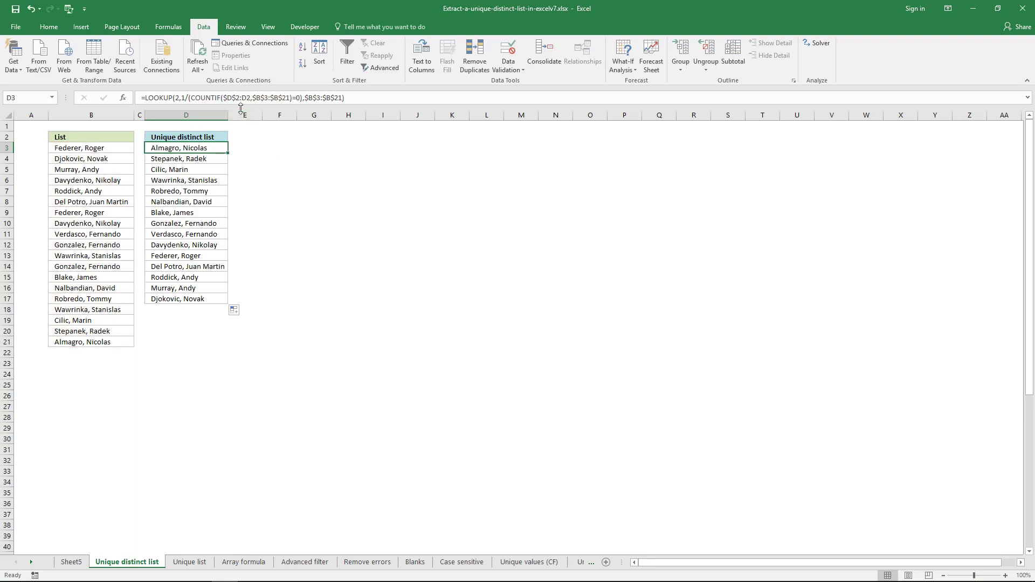
{"action": "left_click", "coordinate": [284, 147]}
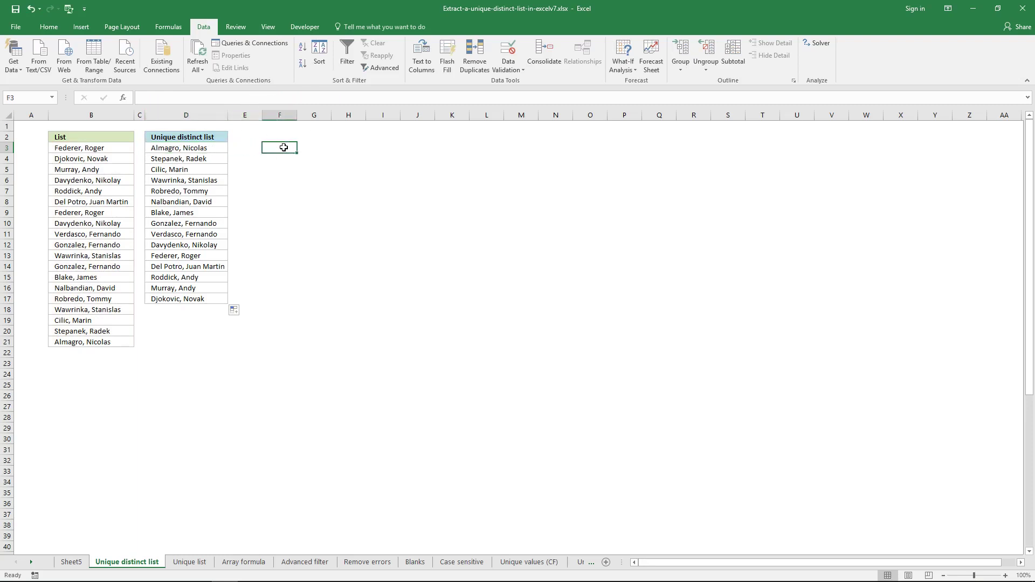
{"action": "left_click_drag", "start_coordinate": [283, 148], "coordinate": [287, 338]}
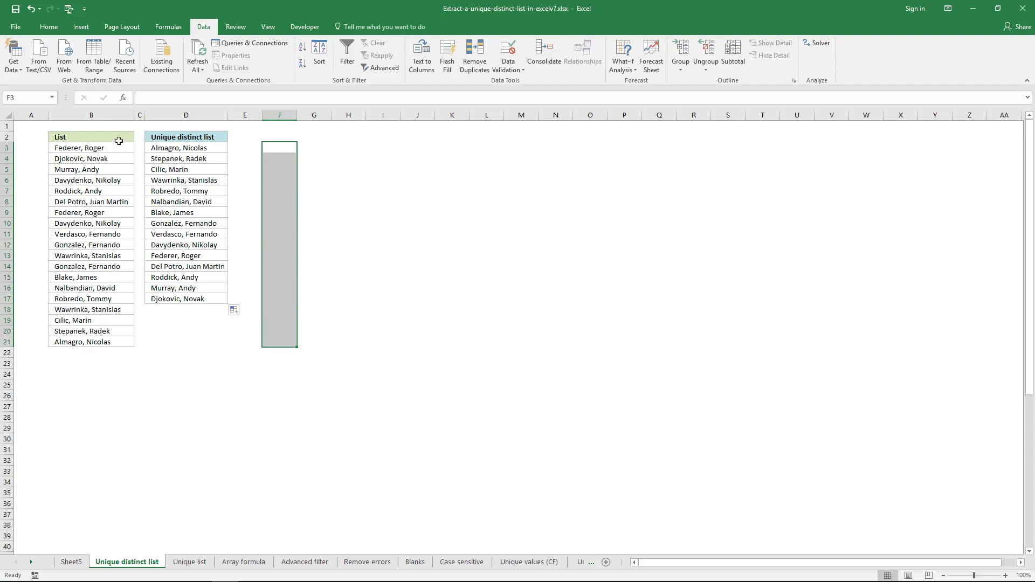
{"action": "left_click", "coordinate": [265, 98]}
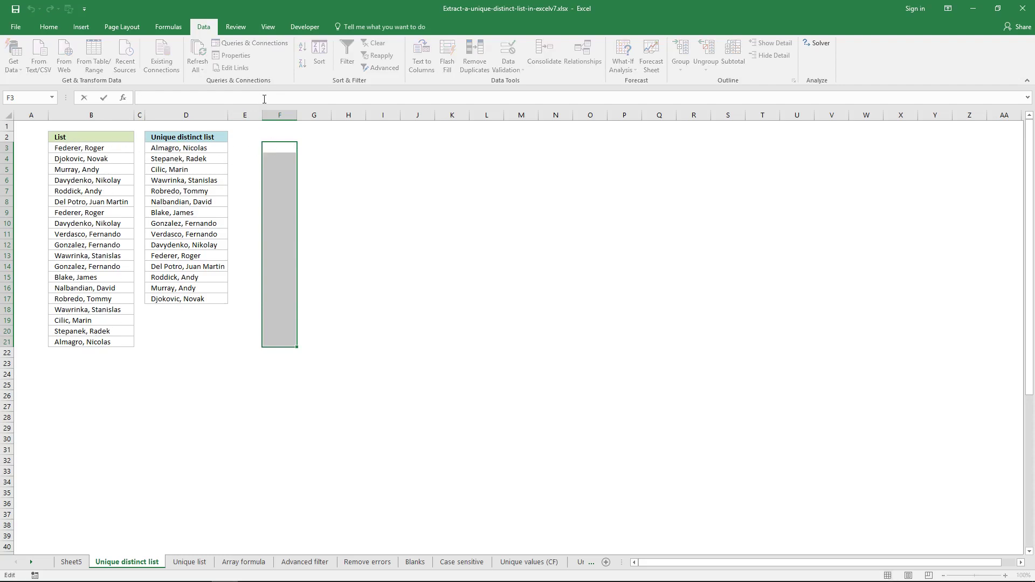
{"action": "key", "text": "ctrl+v"}
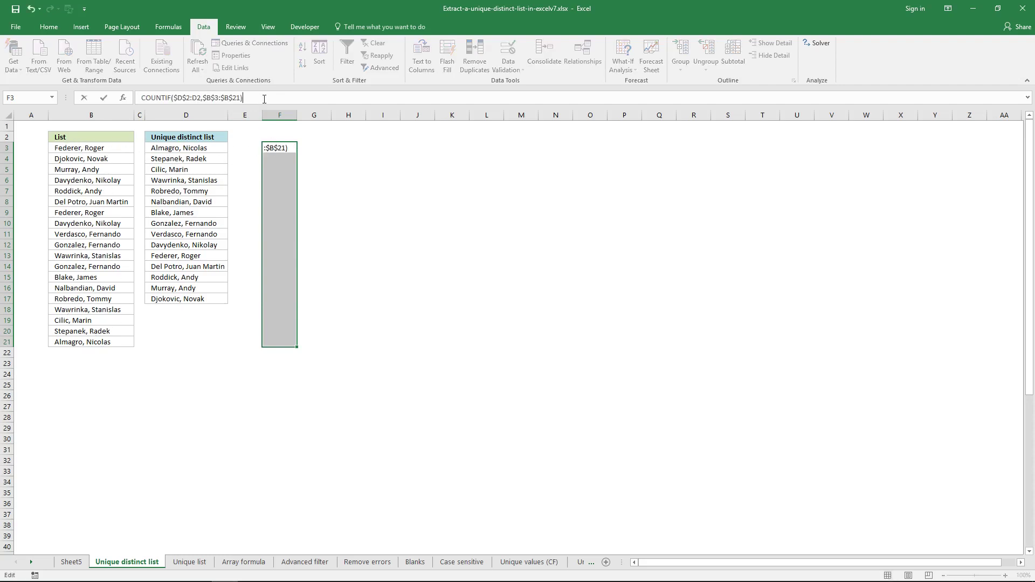
{"action": "left_click", "coordinate": [147, 97]}
{"action": "type", "text": "="}
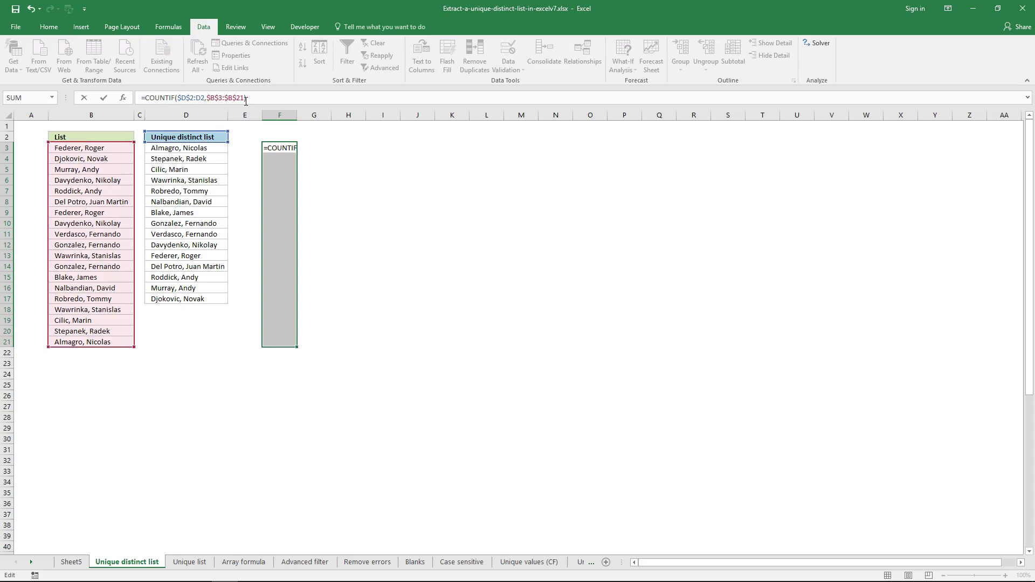
{"action": "key", "text": "ctrl+shift+Return"}
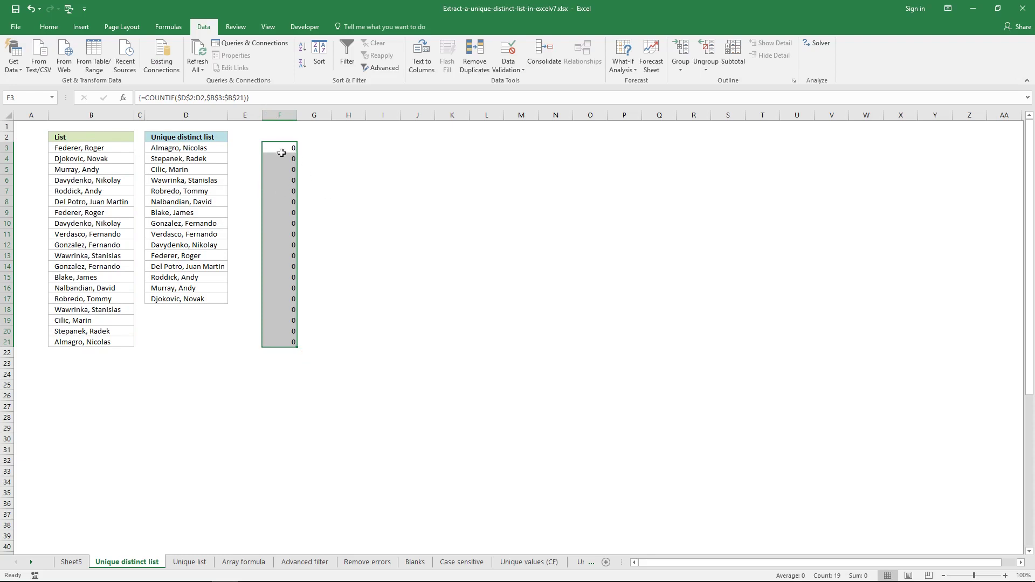
{"action": "left_click", "coordinate": [199, 98]}
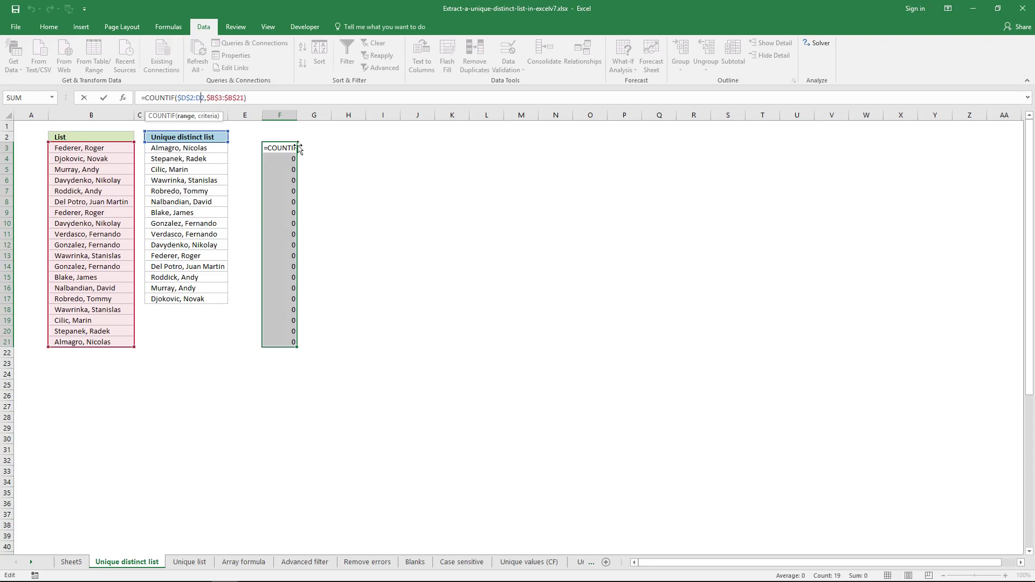
{"action": "key", "text": "ctrl+shift+Return"}
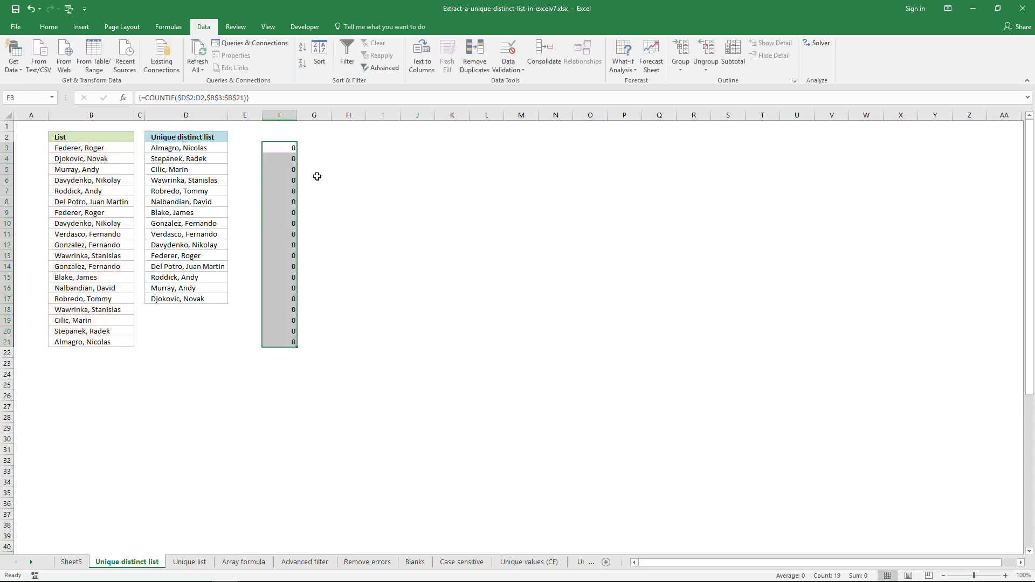
{"action": "left_click", "coordinate": [383, 266]}
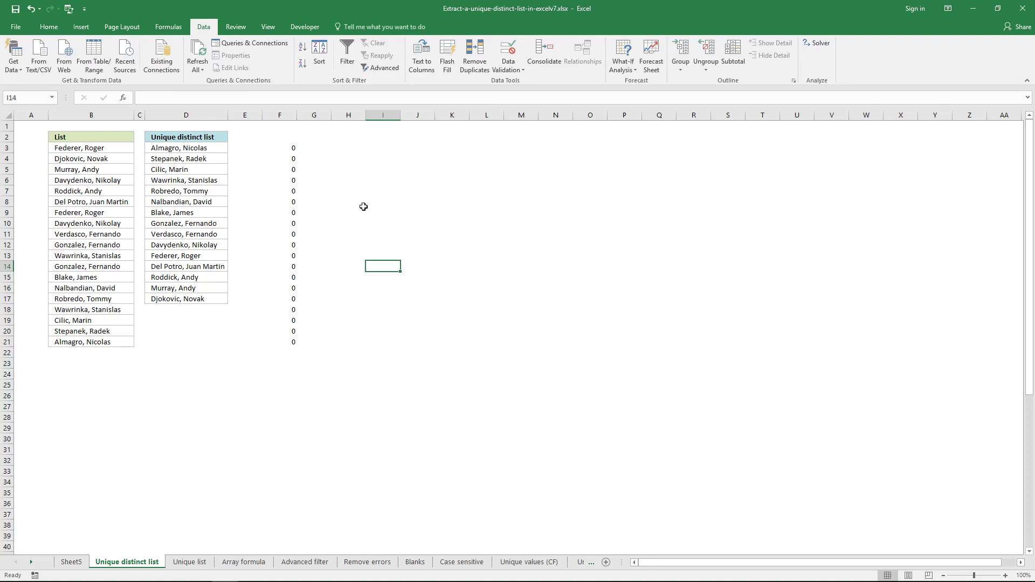
Step: Copy the COUNTIF comparison from D3's formula and enter =COUNTIF($D$2:D2,$B$3:$B$21)=0 as an array formula in G3
{"action": "left_click", "coordinate": [214, 149]}
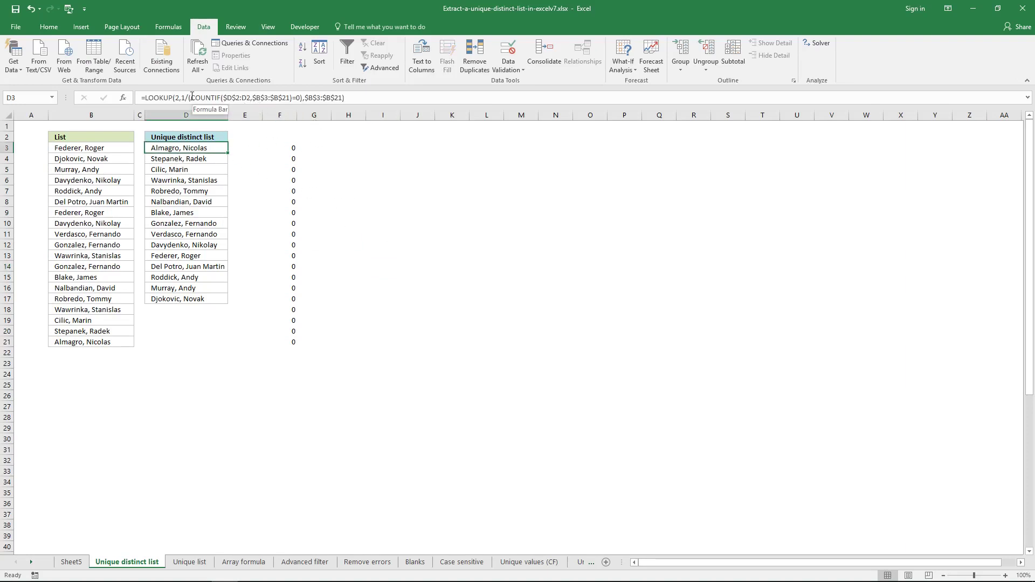
{"action": "left_click_drag", "start_coordinate": [191, 98], "coordinate": [298, 102]}
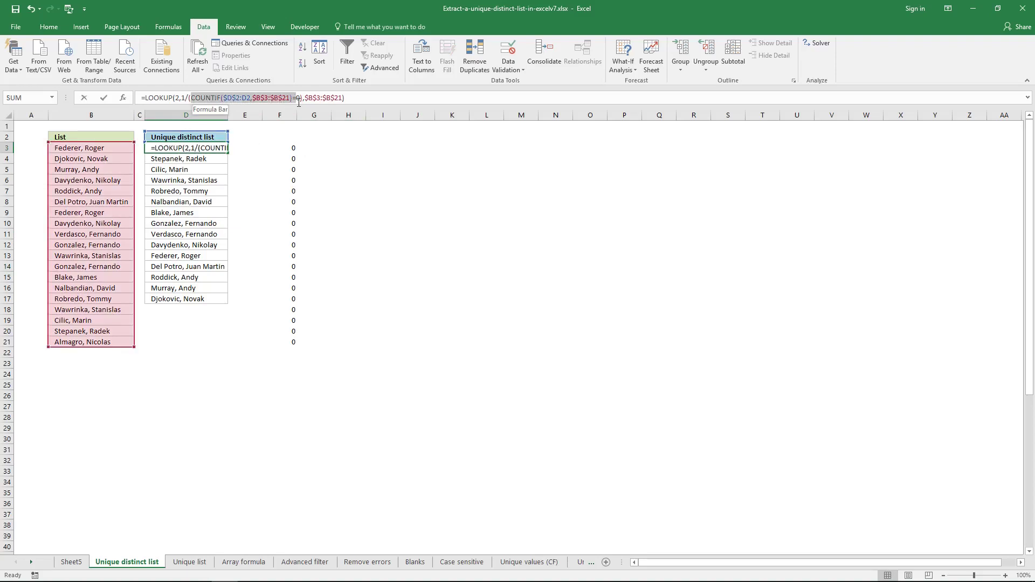
{"action": "key", "text": "F9"}
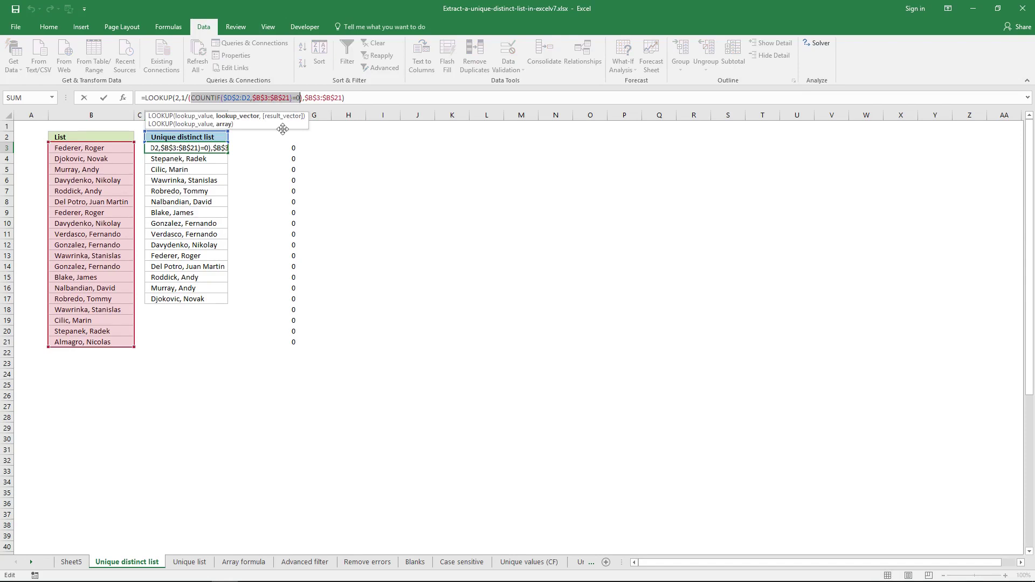
{"action": "key", "text": "Escape"}
{"action": "left_click", "coordinate": [315, 150]}
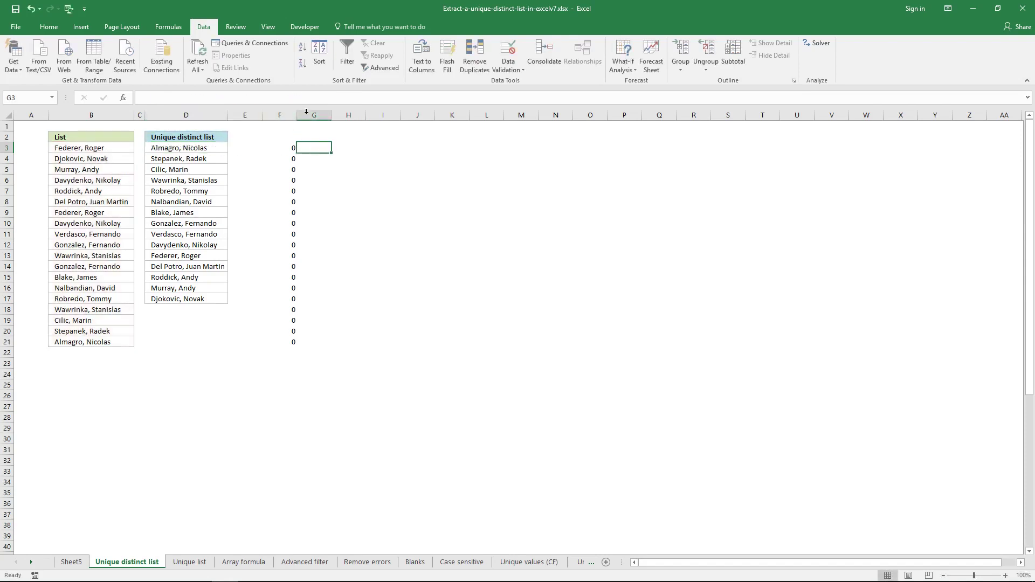
{"action": "left_click", "coordinate": [233, 97]}
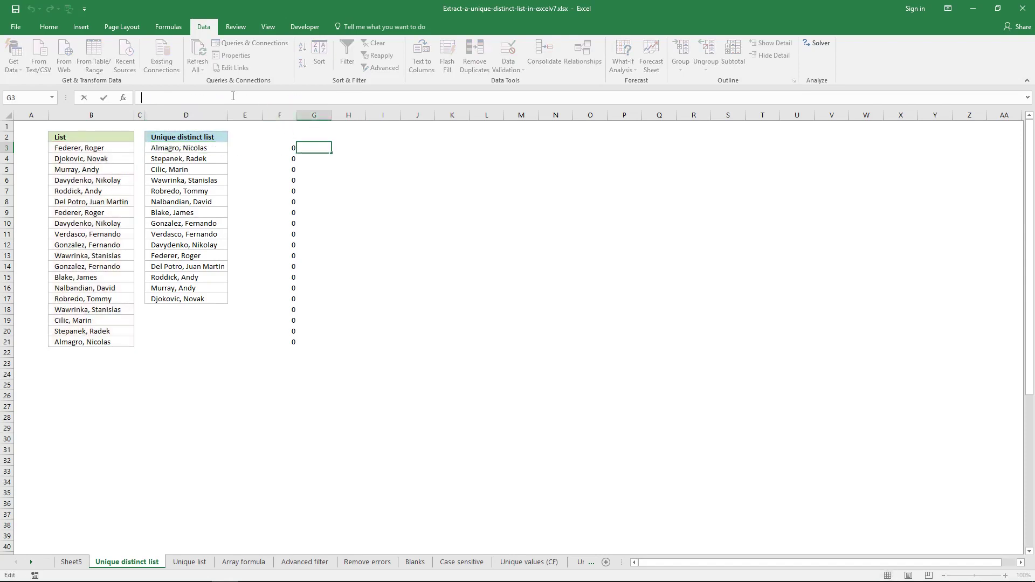
{"action": "type", "text": "COUNTIF($D$2:D2,$B$3:$B$21)=0"}
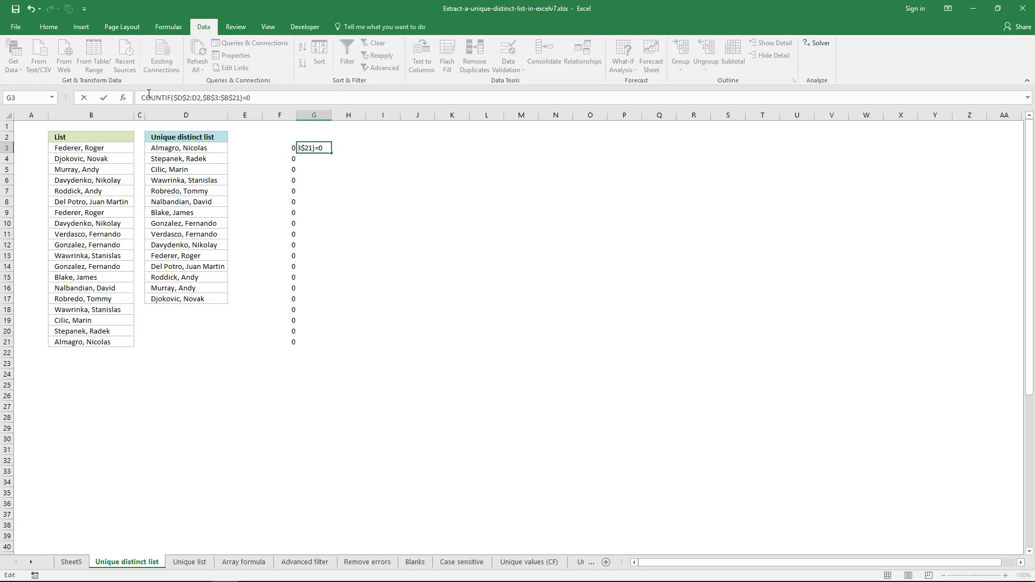
{"action": "key", "text": "Home"}
{"action": "type", "text": "="}
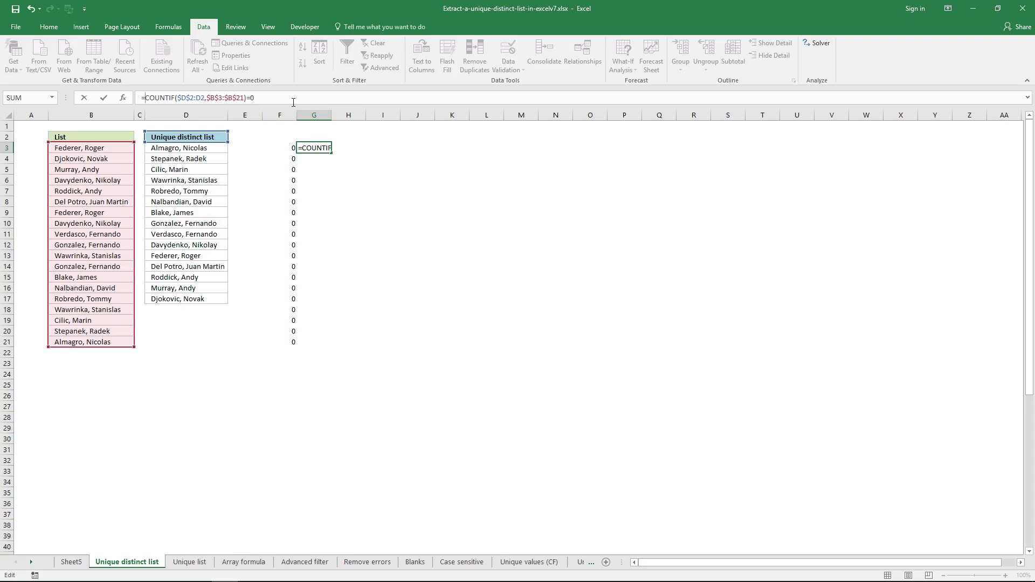
{"action": "key", "text": "ctrl+shift+Return"}
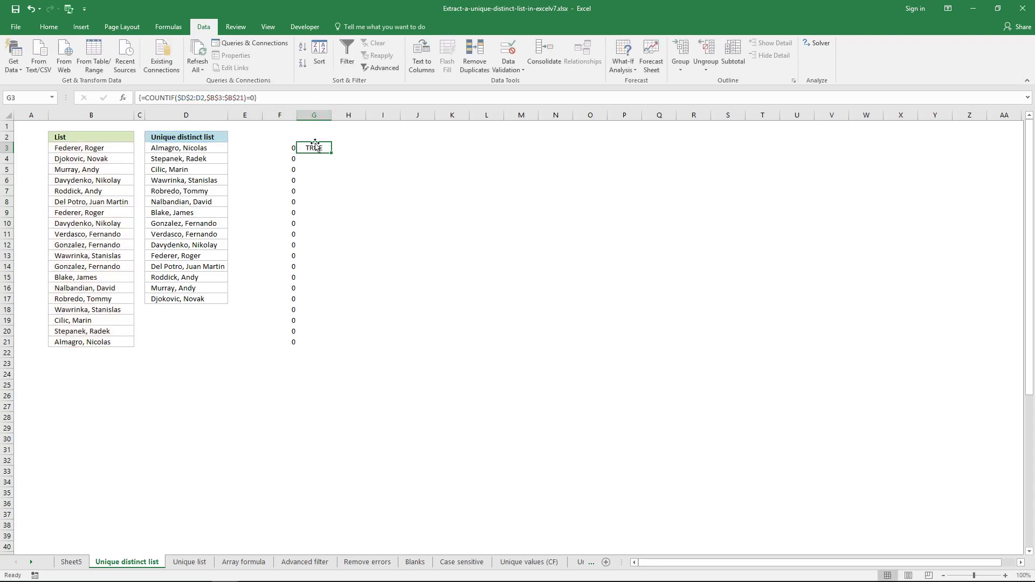
Step: Extend G3's array formula to the whole range G3:G21
{"action": "left_click_drag", "start_coordinate": [310, 145], "coordinate": [315, 340]}
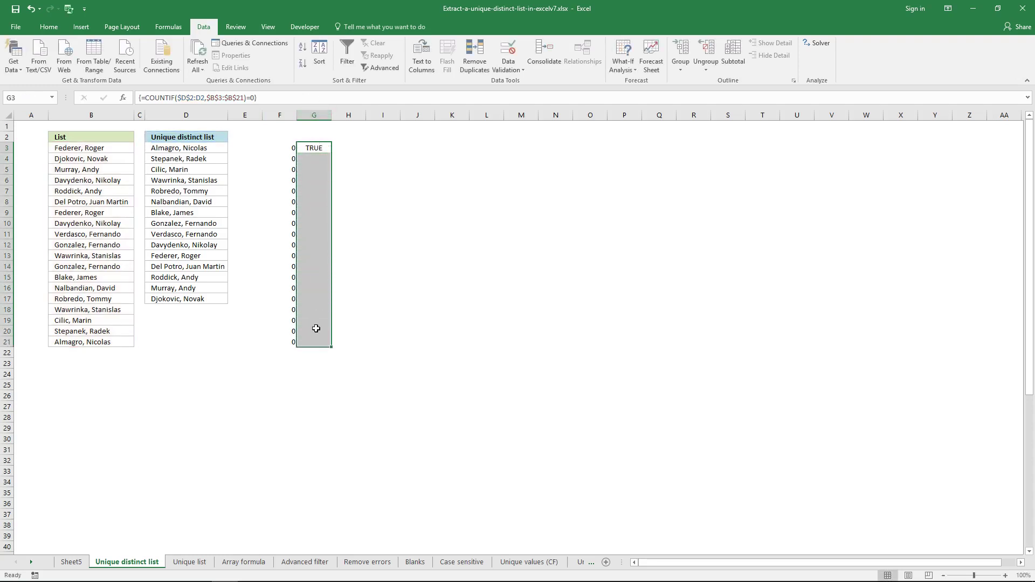
{"action": "left_click", "coordinate": [277, 97]}
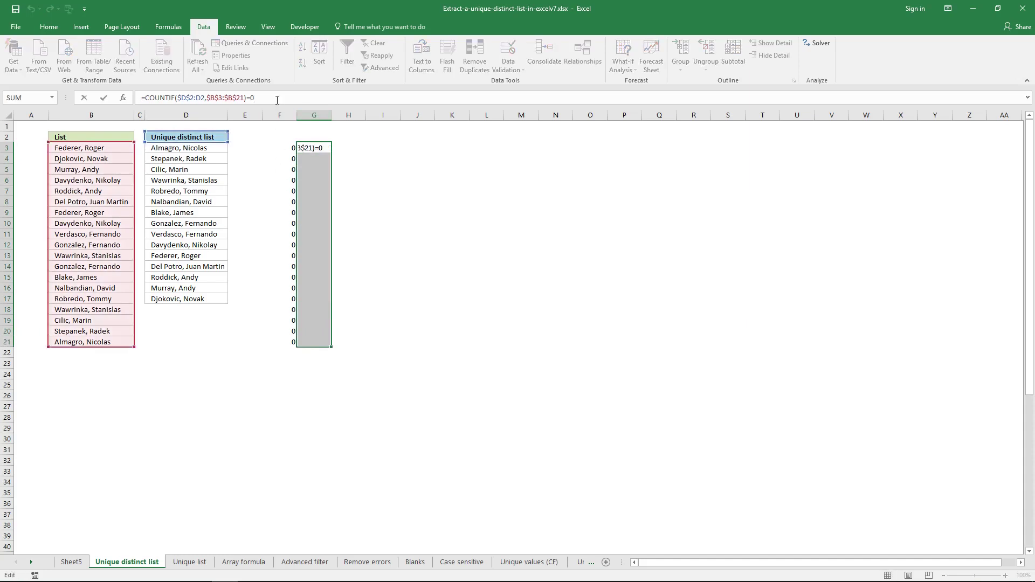
{"action": "key", "text": "ctrl+shift+Return"}
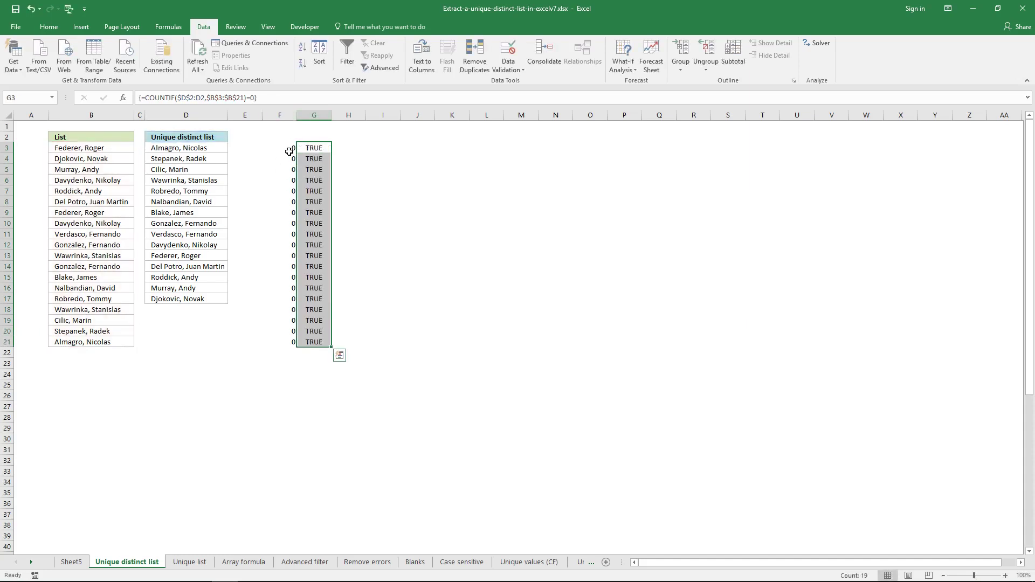
Step: Copy the lookup vector argument of D3's formula and enter =1/(COUNTIF($D$2:D2,$B$3:$B$21)=0) as an array formula in H3
{"action": "left_click", "coordinate": [188, 150]}
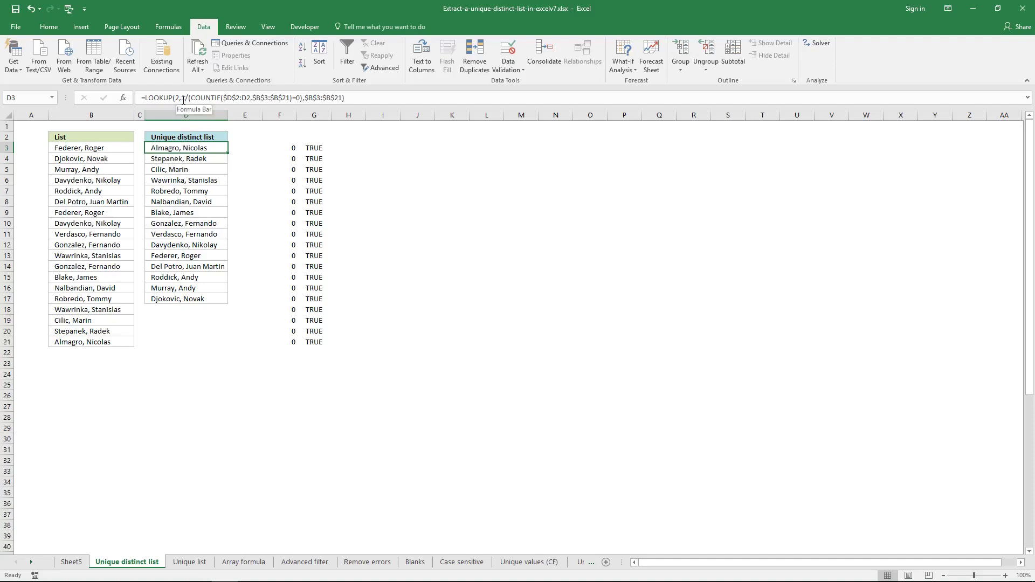
{"action": "left_click_drag", "start_coordinate": [183, 99], "coordinate": [303, 97]}
{"action": "key", "text": "ctrl+c"}
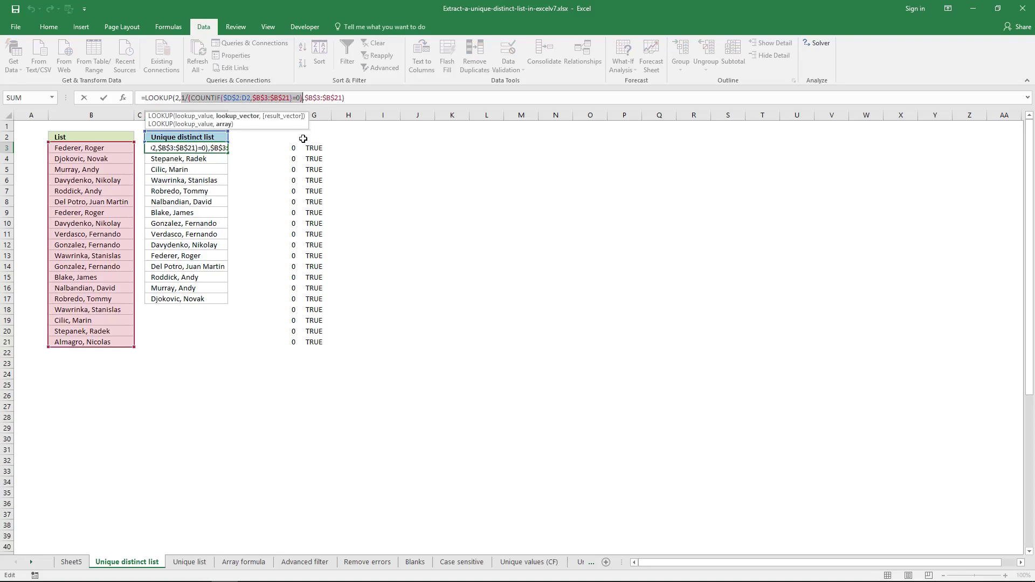
{"action": "key", "text": "Escape"}
{"action": "left_click", "coordinate": [342, 147]}
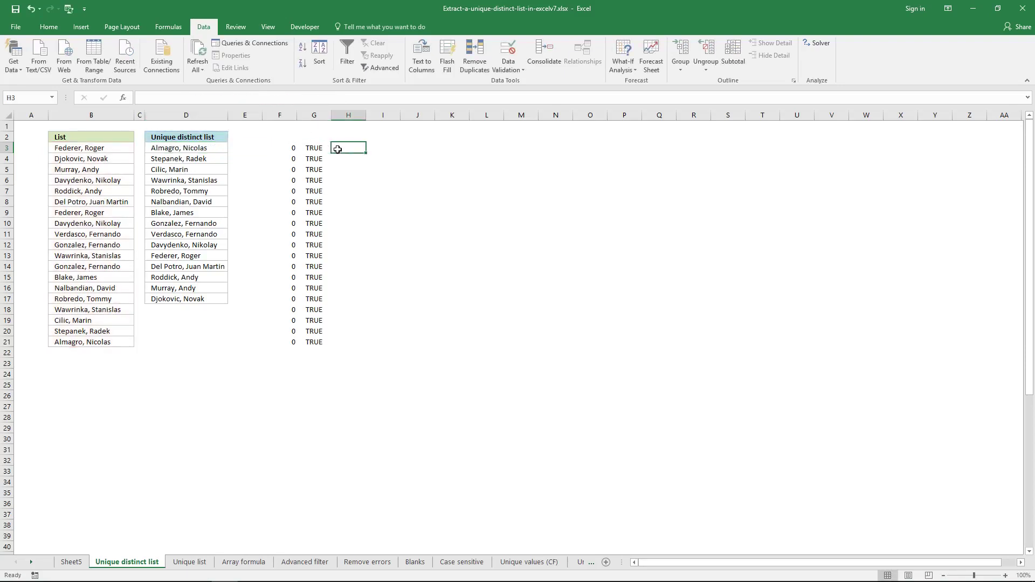
{"action": "left_click", "coordinate": [310, 98]}
{"action": "key", "text": "ctrl+v"}
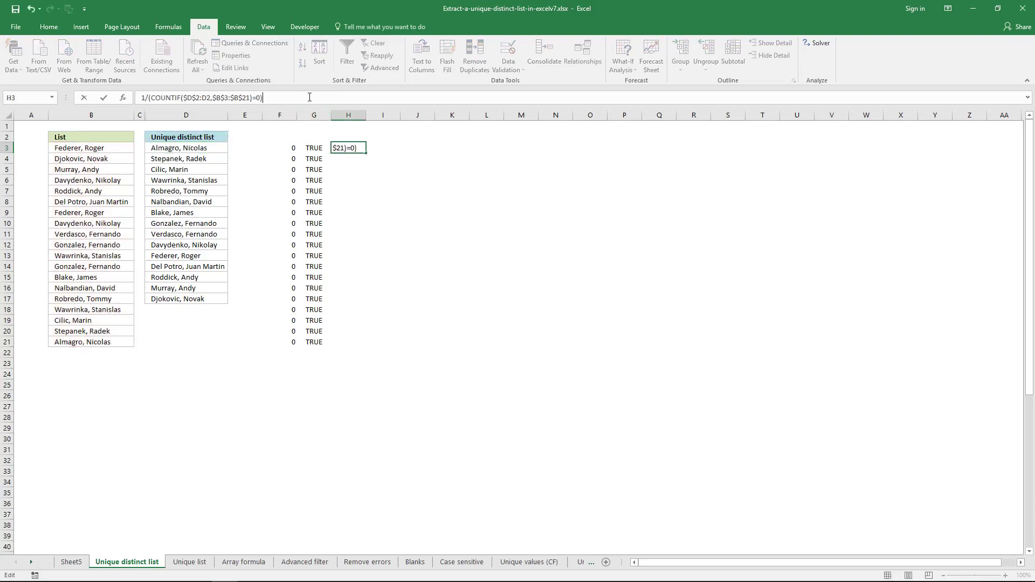
{"action": "left_click", "coordinate": [142, 99]}
{"action": "type", "text": "="}
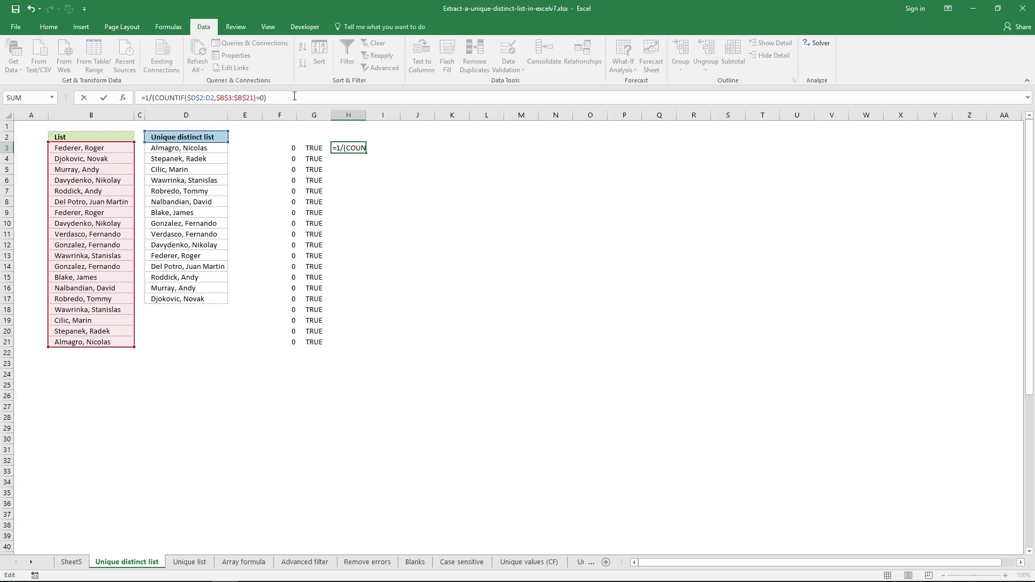
{"action": "left_click", "coordinate": [304, 100]}
{"action": "key", "text": "ctrl+shift+Return"}
Step: Extend H3's array formula to the whole range H3:H21
{"action": "left_click_drag", "start_coordinate": [346, 146], "coordinate": [356, 341]}
{"action": "left_click", "coordinate": [284, 101]}
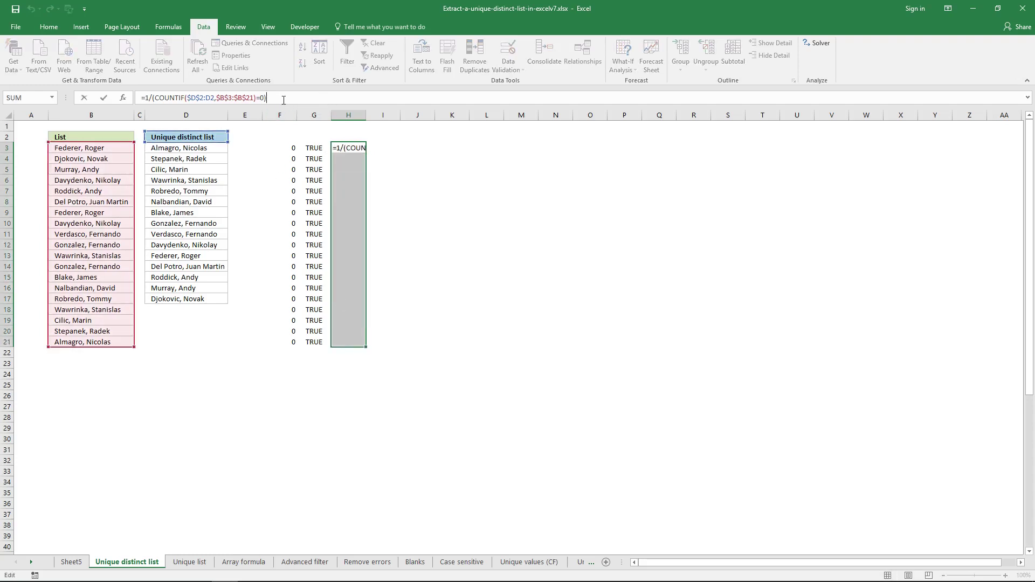
{"action": "key", "text": "ctrl+shift+Return"}
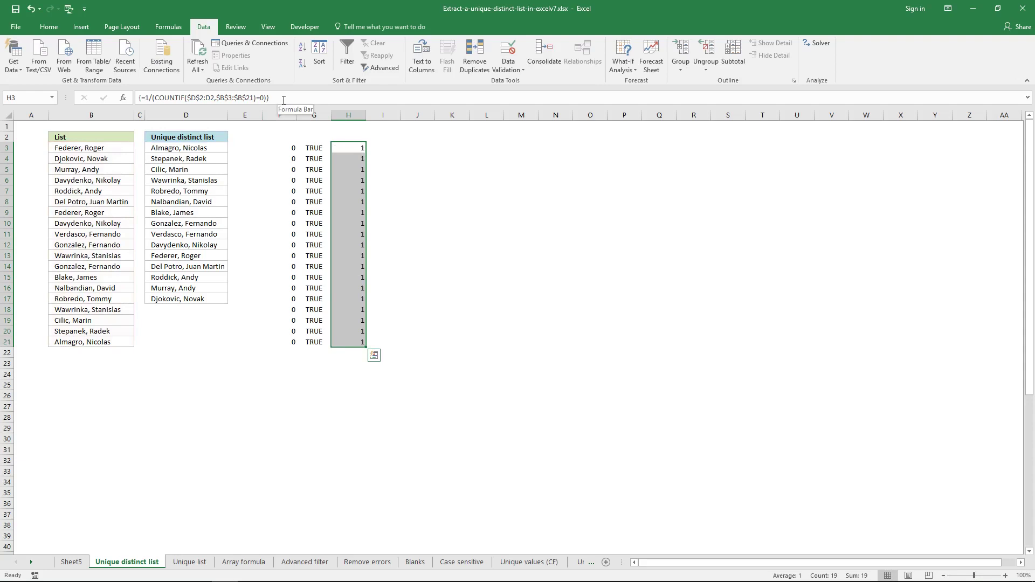
Step: Examine how D3's LOOKUP formula relates to the last array value in H21, the result vector $B$3:$B$21 and the list entry in B21
{"action": "left_click", "coordinate": [212, 150]}
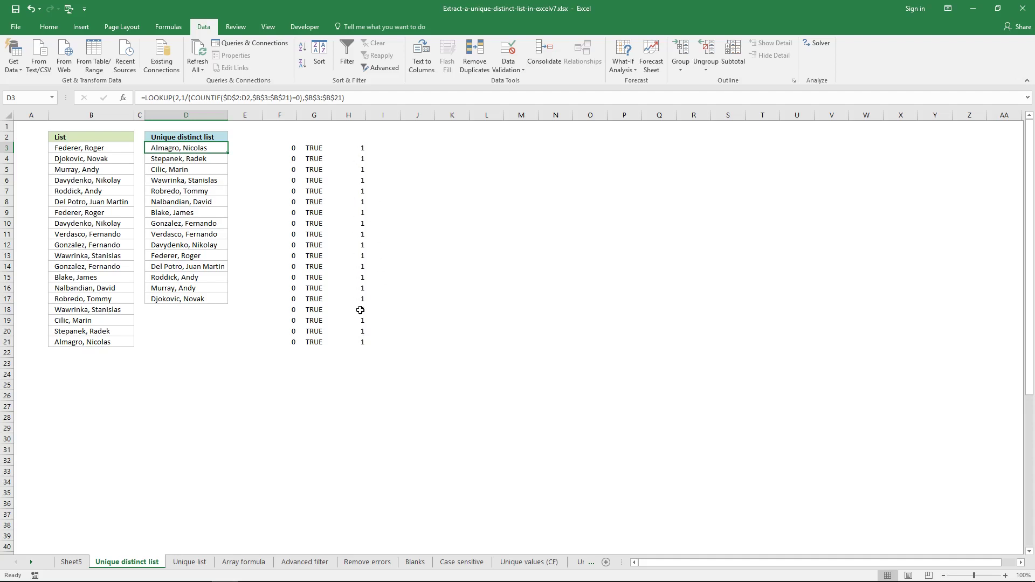
{"action": "left_click", "coordinate": [360, 341]}
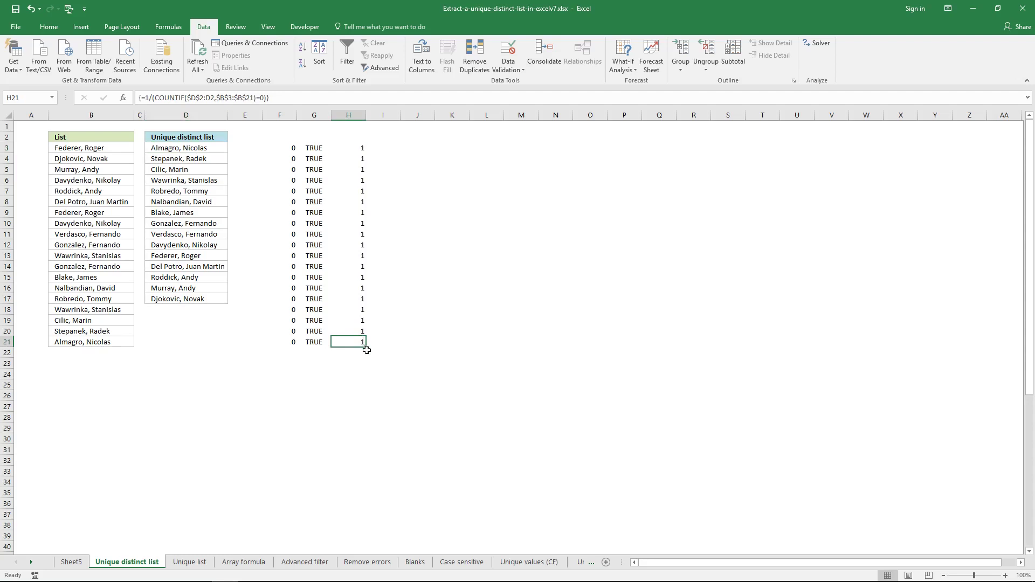
{"action": "left_click", "coordinate": [206, 150]}
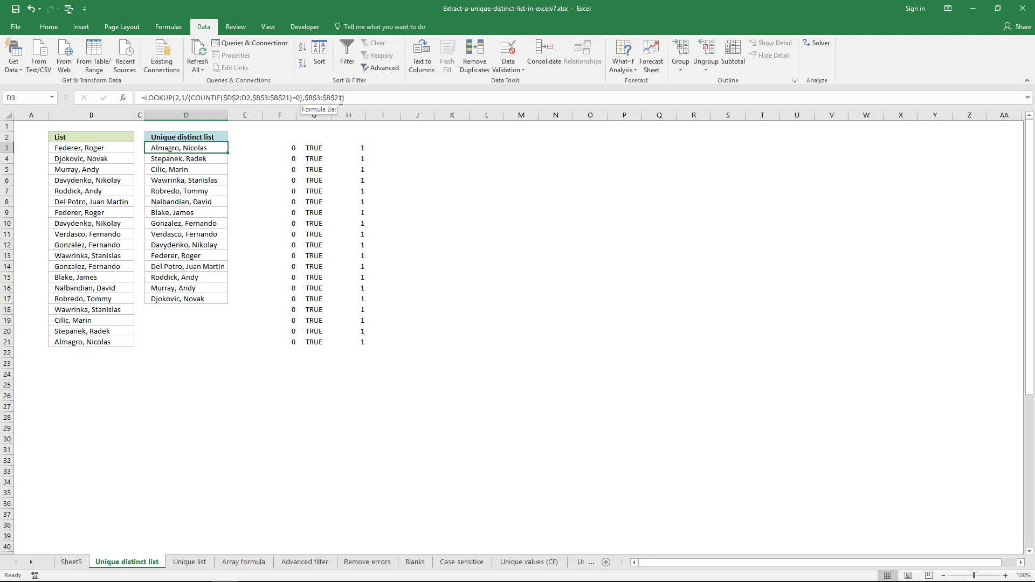
{"action": "left_click", "coordinate": [306, 98]}
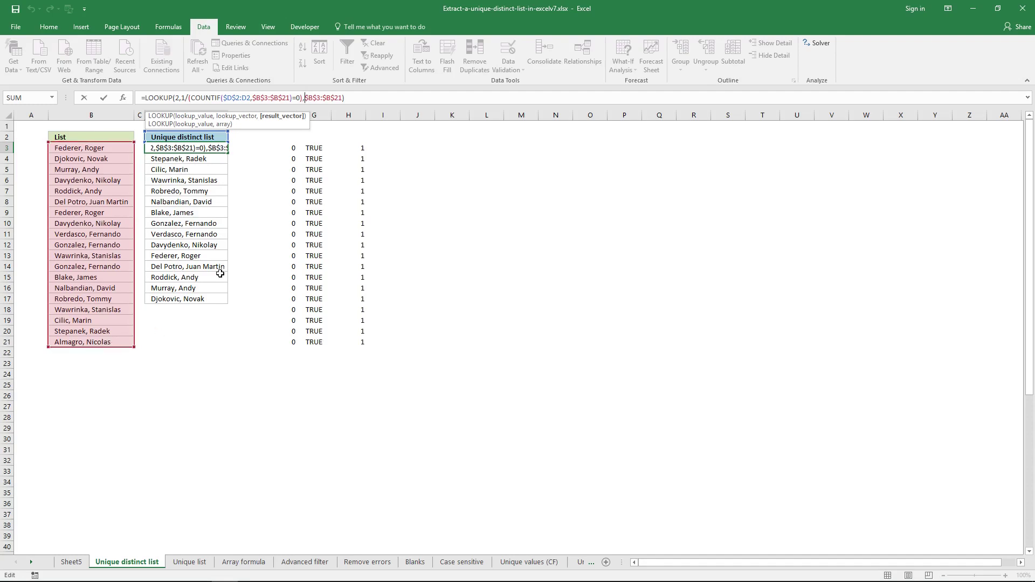
{"action": "key", "text": "Return"}
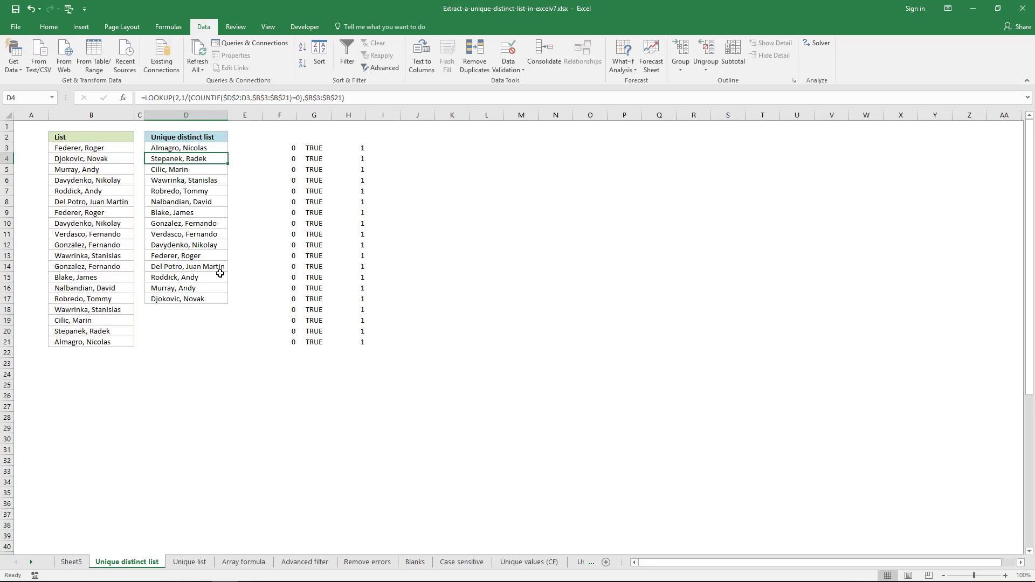
{"action": "left_click", "coordinate": [196, 152]}
{"action": "left_click", "coordinate": [95, 341]}
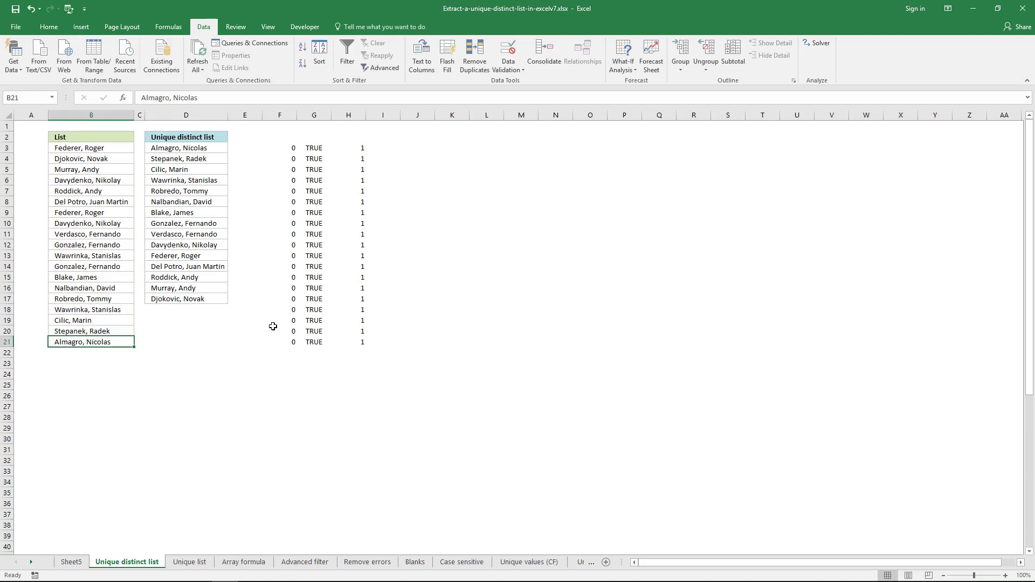
Step: Compare how the COUNTIF range argument expands between the formulas in D3 and D4
{"action": "left_click", "coordinate": [215, 159]}
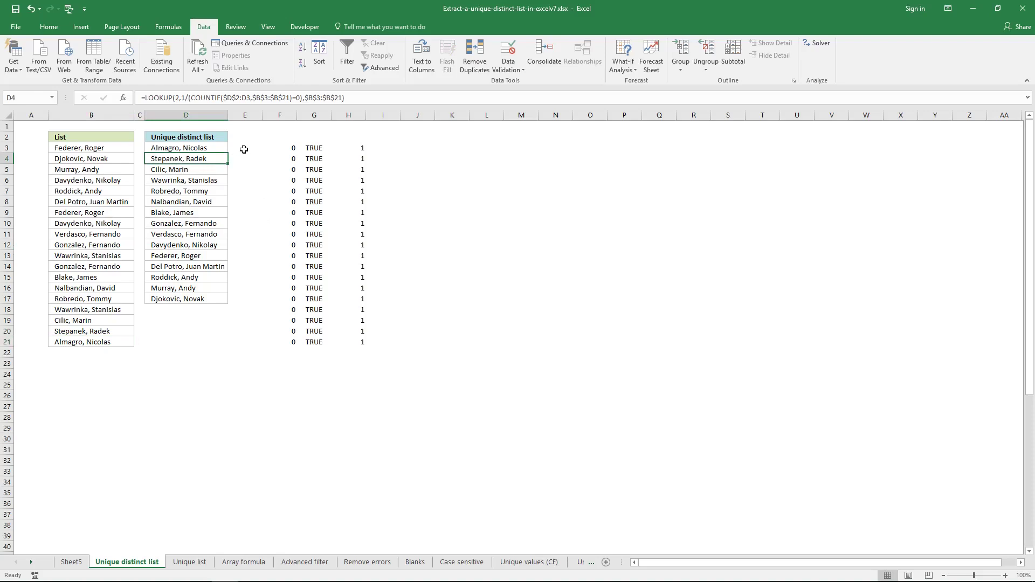
{"action": "left_click", "coordinate": [220, 148]}
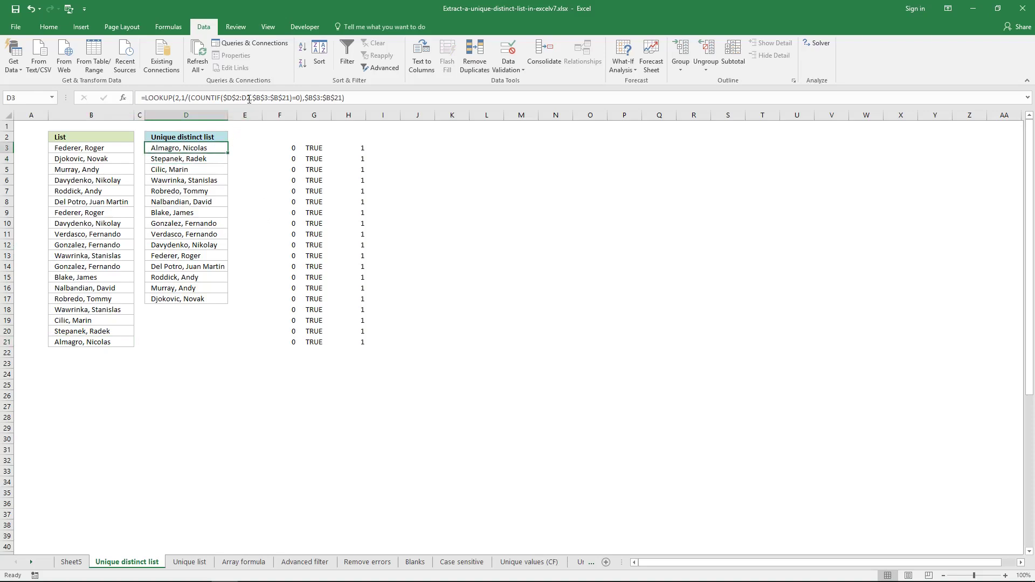
{"action": "left_click", "coordinate": [208, 158]}
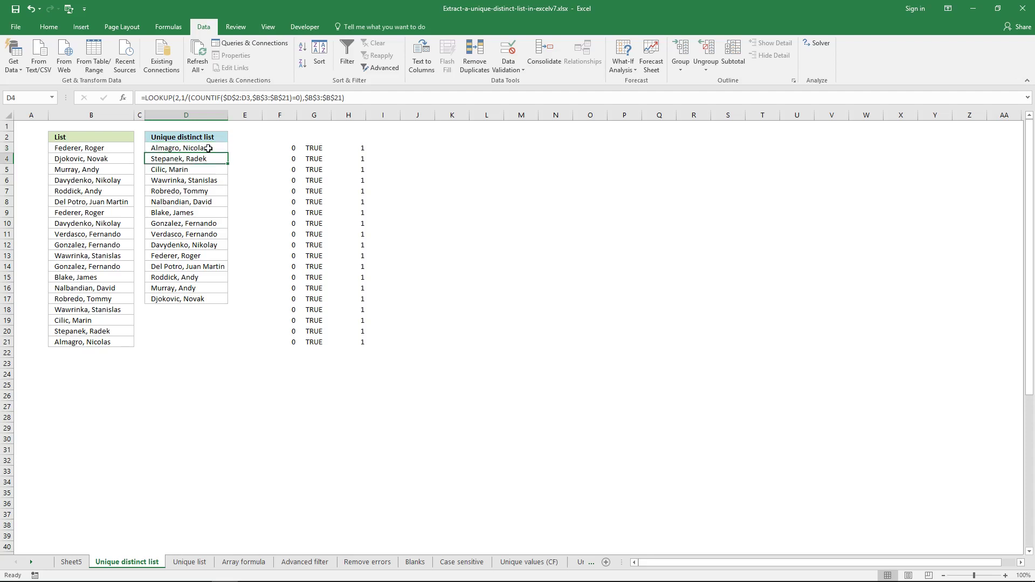
{"action": "left_click", "coordinate": [208, 149]}
{"action": "left_click", "coordinate": [209, 156]}
{"action": "left_click", "coordinate": [210, 149]}
{"action": "left_click", "coordinate": [210, 157]}
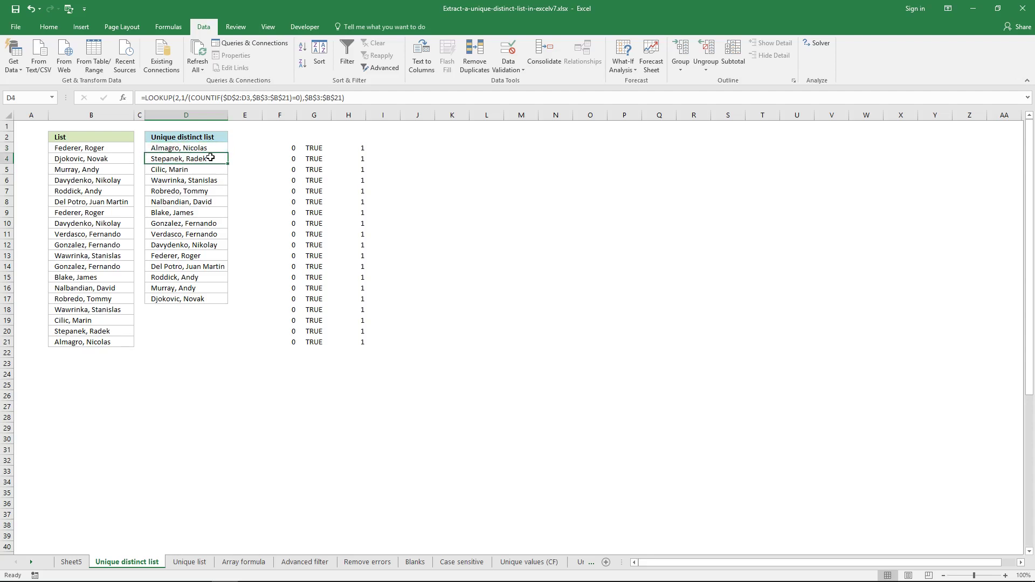
{"action": "left_click", "coordinate": [240, 98]}
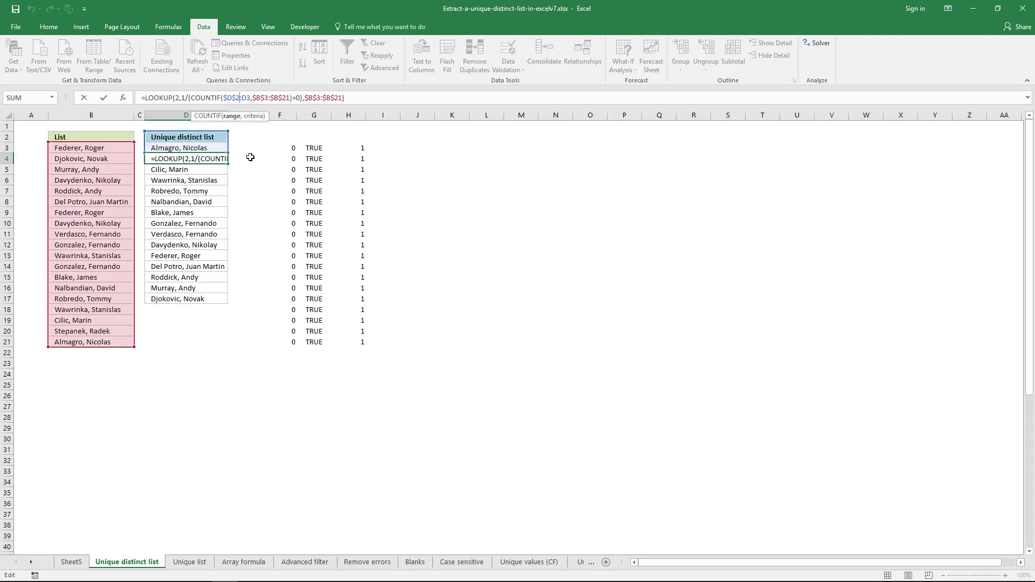
{"action": "key", "text": "Right"}
{"action": "key", "text": "Right"}
{"action": "key", "text": "Right"}
{"action": "key", "text": "Right"}
Step: Copy the COUNTIF part of D4's formula and enter =COUNTIF($D$2:D3,$B$3:$B$21) as an array formula in J3
{"action": "left_click_drag", "start_coordinate": [191, 97], "coordinate": [295, 98]}
{"action": "key", "text": "ctrl+c"}
{"action": "key", "text": "Escape"}
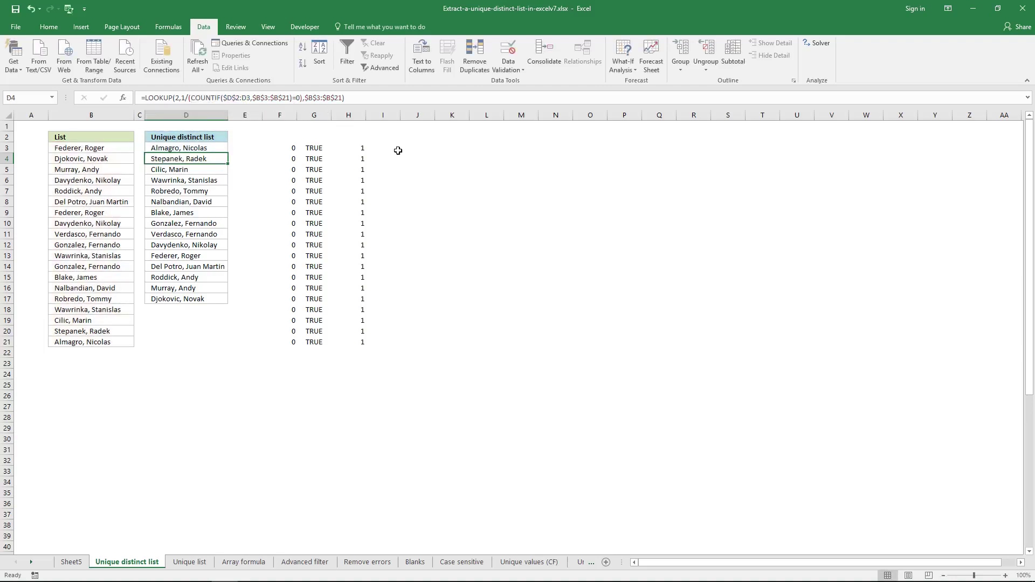
{"action": "left_click", "coordinate": [397, 150]}
{"action": "left_click", "coordinate": [411, 143]}
{"action": "left_click", "coordinate": [228, 97]}
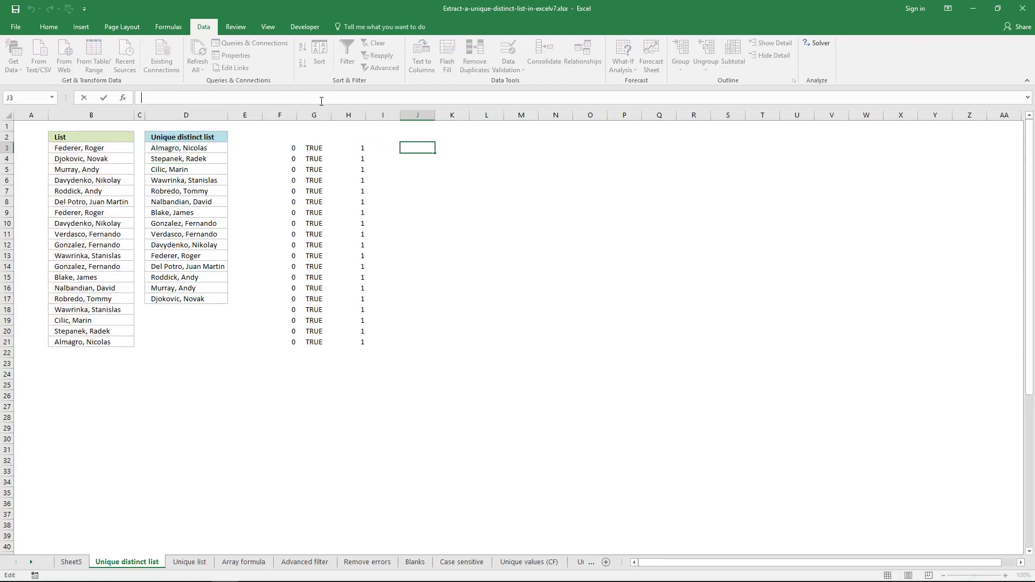
{"action": "key", "text": "ctrl+v"}
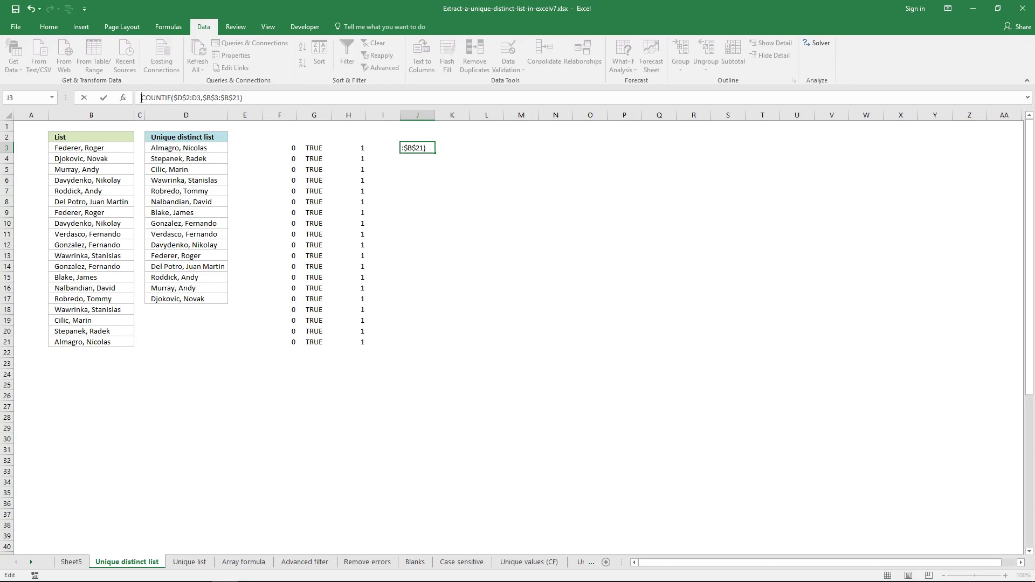
{"action": "type", "text": "="}
{"action": "key", "text": "ctrl+shift+Return"}
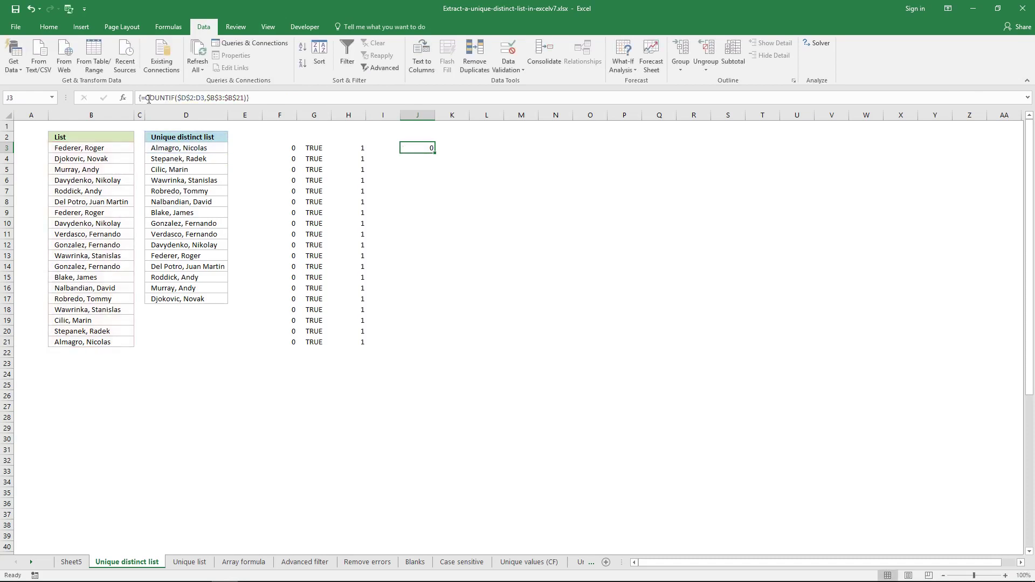
Step: Extend J3's array formula to the whole range J3:J21 and compare J21 with the list entry in B21
{"action": "left_click_drag", "start_coordinate": [411, 147], "coordinate": [419, 340]}
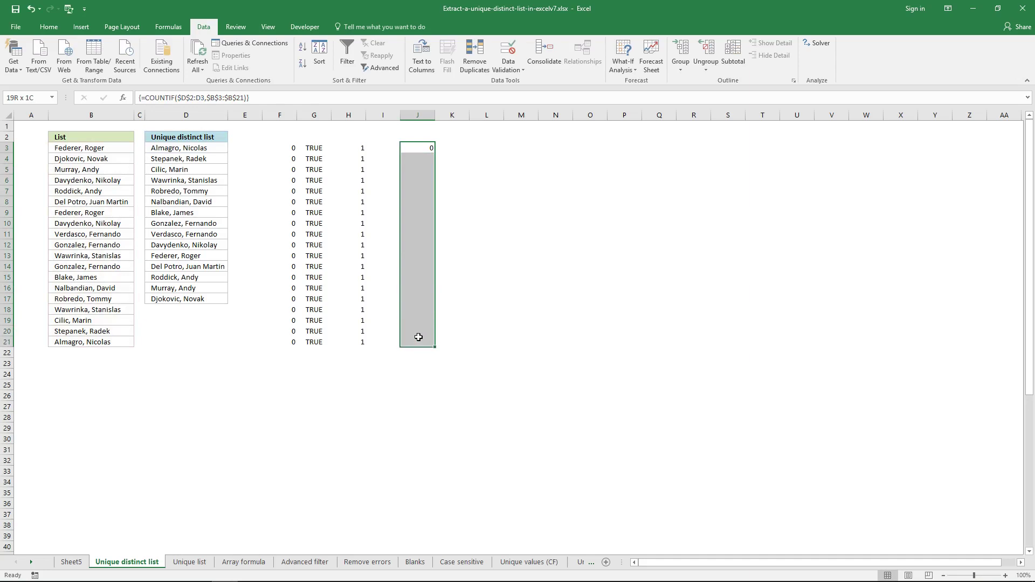
{"action": "left_click", "coordinate": [300, 101]}
{"action": "key", "text": "ctrl+shift+Return"}
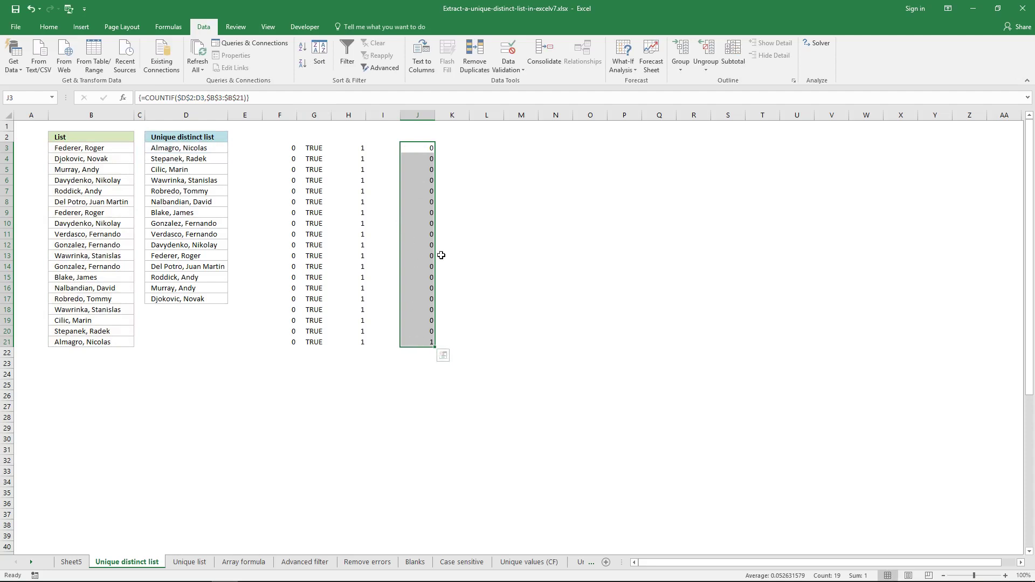
{"action": "left_click", "coordinate": [123, 343]}
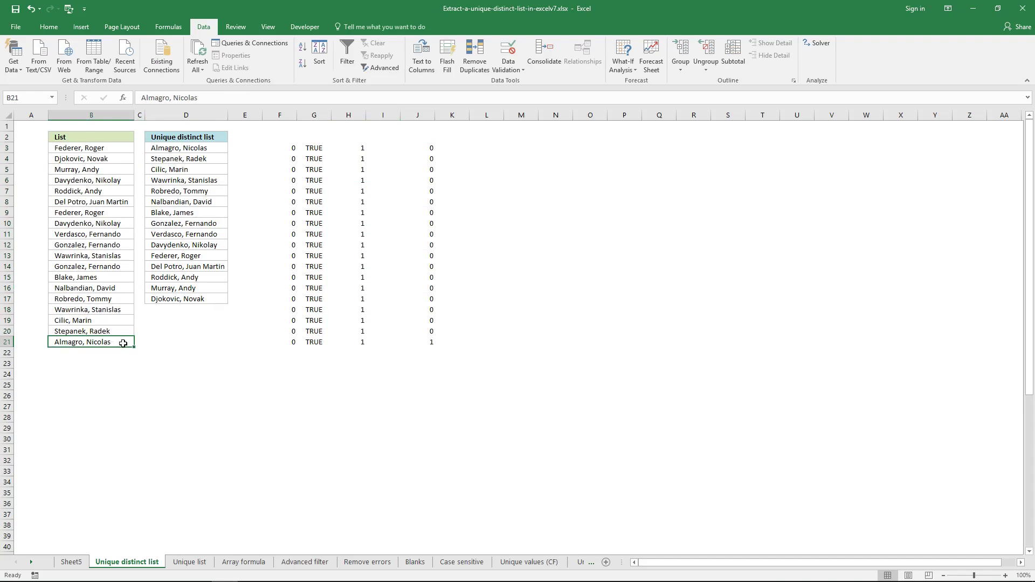
{"action": "left_click", "coordinate": [410, 341]}
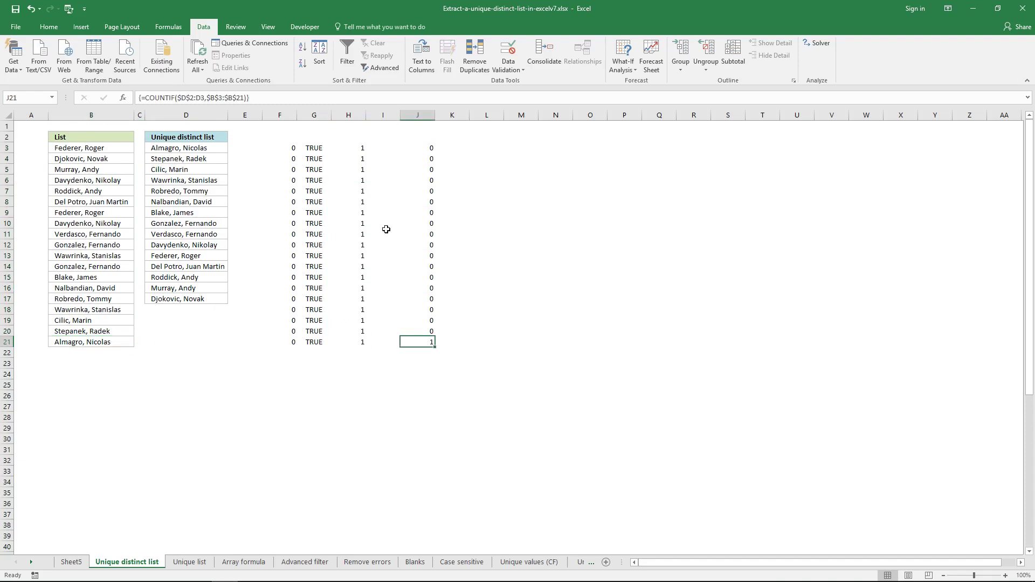
Step: Copy J3's COUNTIF formula and enter =COUNTIF($D$2:D3,$B$3:$B$21)=0 as an array formula in K3
{"action": "left_click", "coordinate": [426, 148]}
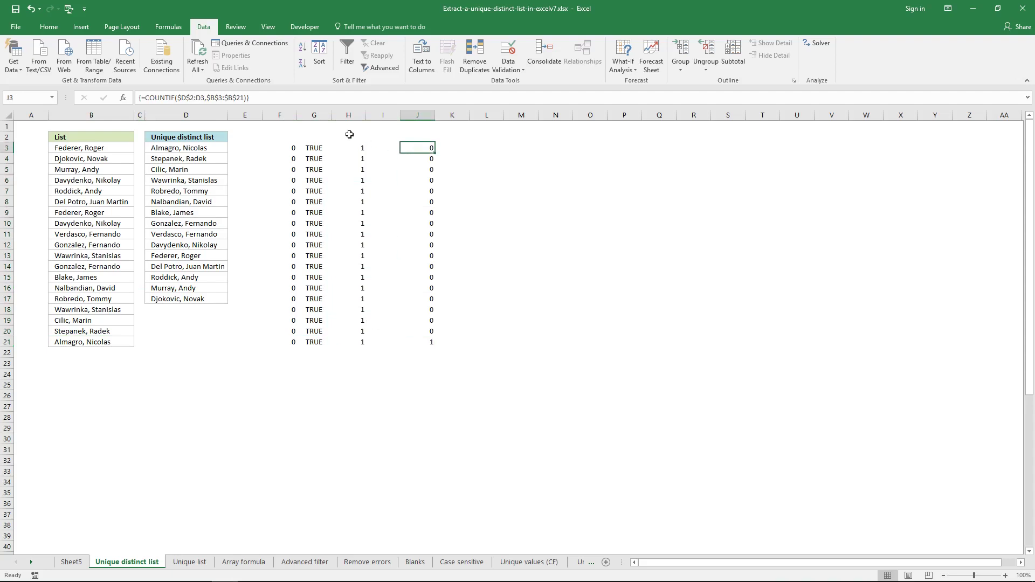
{"action": "left_click", "coordinate": [298, 98]}
{"action": "left_click_drag", "start_coordinate": [272, 97], "coordinate": [145, 94]}
{"action": "key", "text": "ctrl+c"}
{"action": "key", "text": "Escape"}
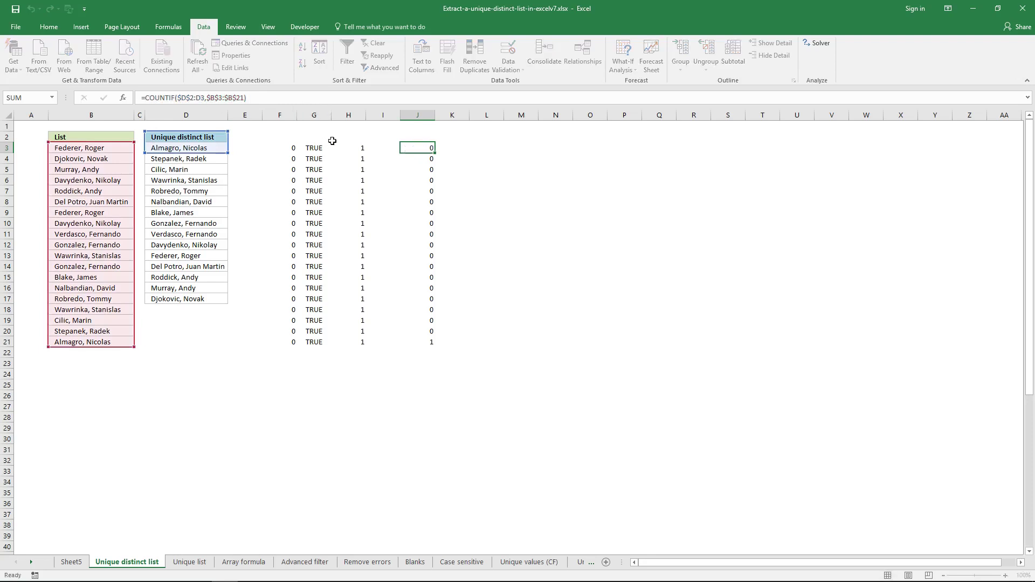
{"action": "left_click", "coordinate": [452, 147]}
{"action": "type", "text": "="}
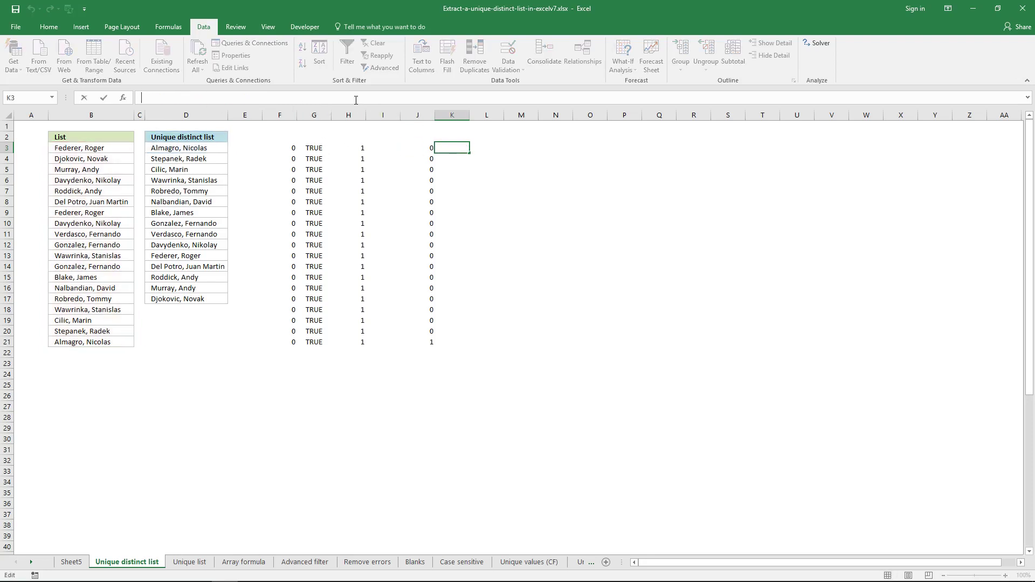
{"action": "key", "text": "ctrl+v"}
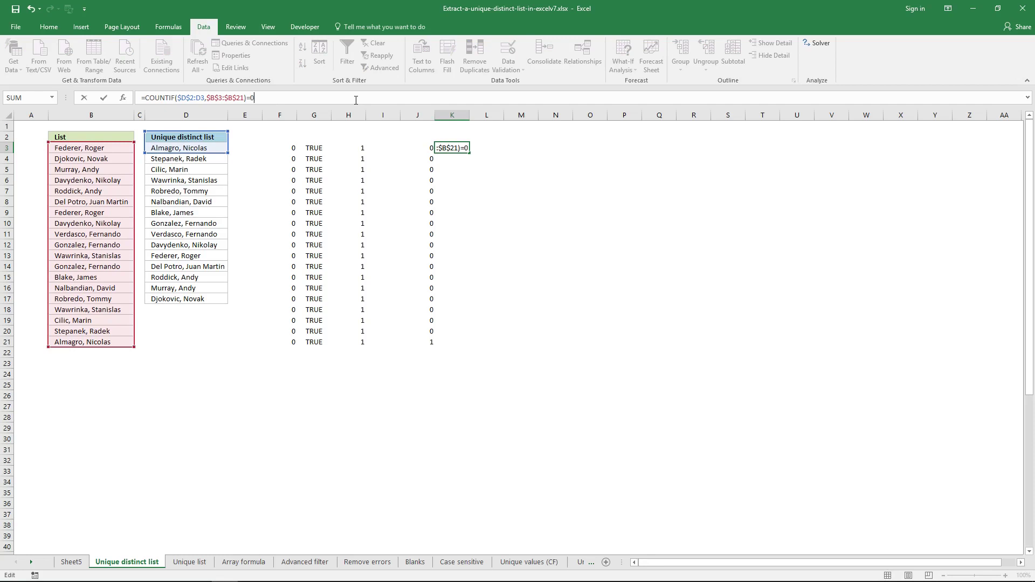
{"action": "key", "text": "ctrl+shift+Return"}
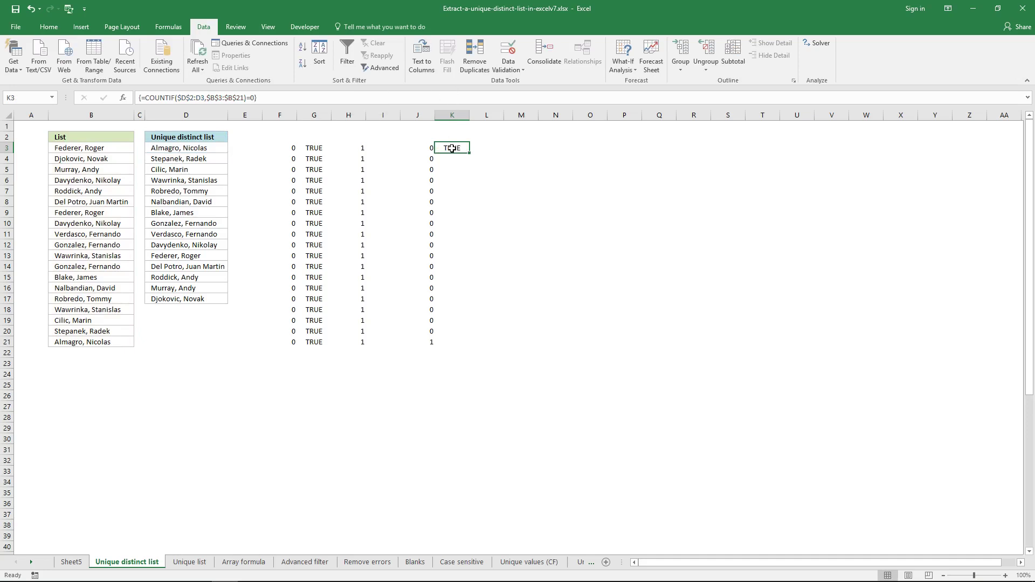
Step: Extend K3's array formula to the whole range K3:K21 and inspect its last value in K21
{"action": "left_click_drag", "start_coordinate": [452, 147], "coordinate": [462, 338]}
{"action": "left_click", "coordinate": [330, 98]}
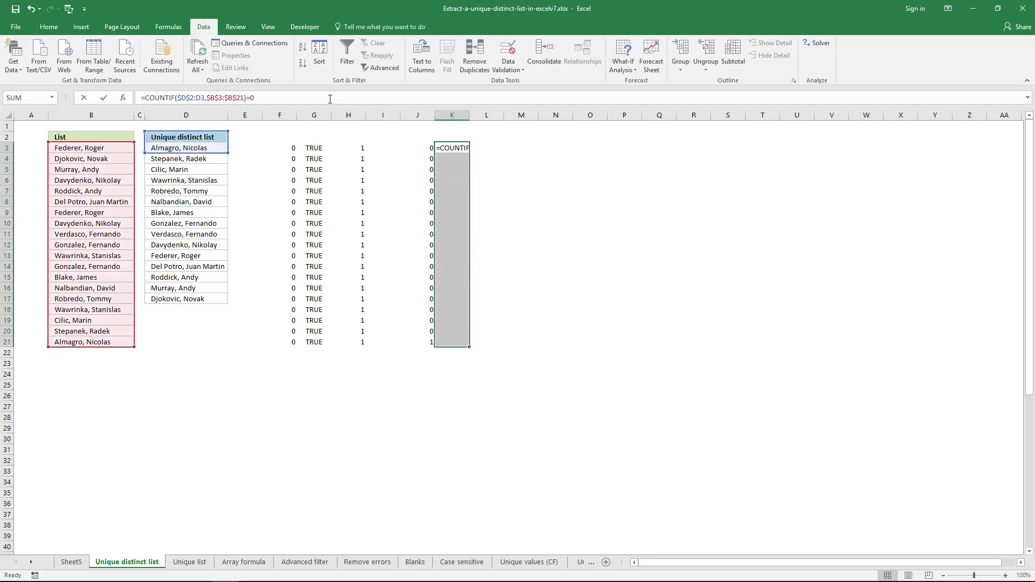
{"action": "key", "text": "ctrl+shift+Return"}
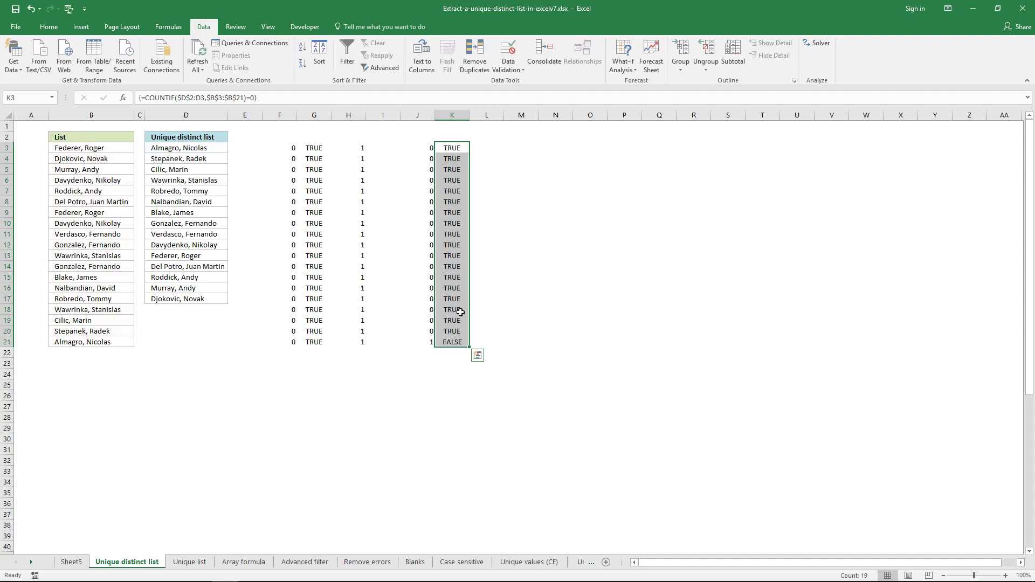
{"action": "left_click", "coordinate": [458, 343]}
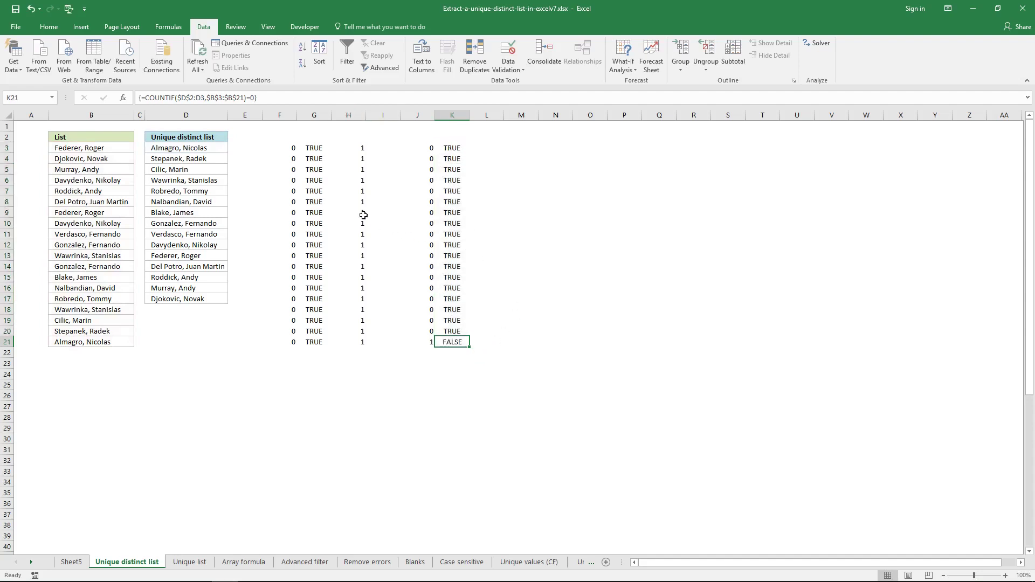
Step: Copy the lookup vector argument of D4's formula and enter =1/(COUNTIF($D$2:D3,$B$3:$B$21)=0) as an array formula in L3
{"action": "left_click", "coordinate": [206, 150]}
{"action": "left_click", "coordinate": [188, 159]}
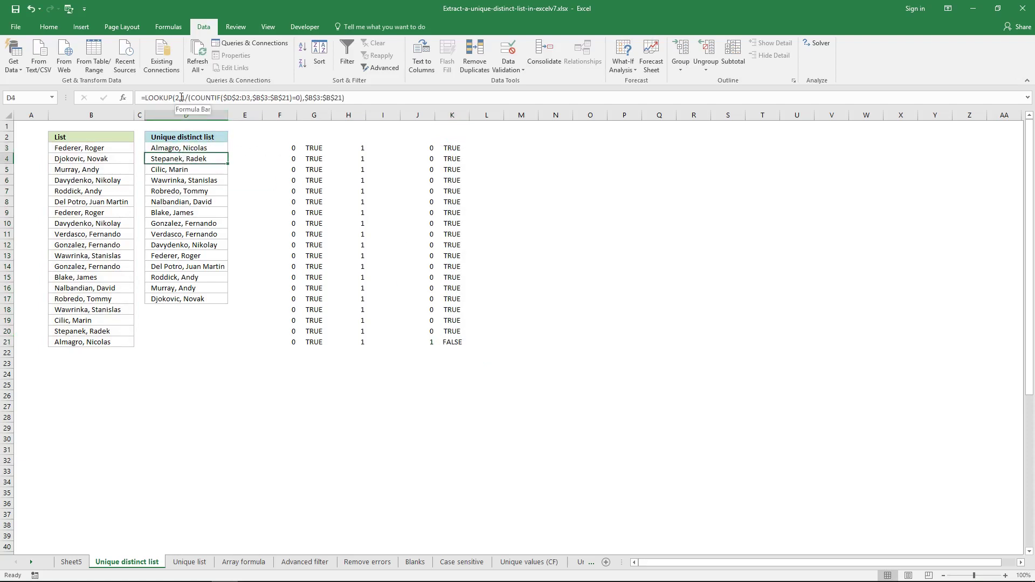
{"action": "left_click_drag", "start_coordinate": [182, 98], "coordinate": [317, 98]}
{"action": "key", "text": "ctrl+c"}
{"action": "key", "text": "Escape"}
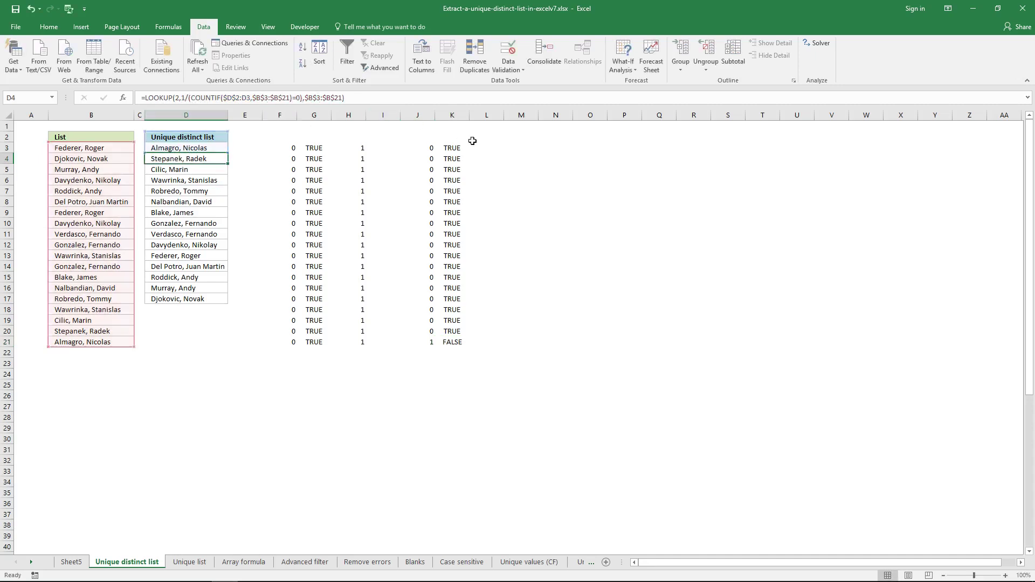
{"action": "left_click", "coordinate": [488, 147]}
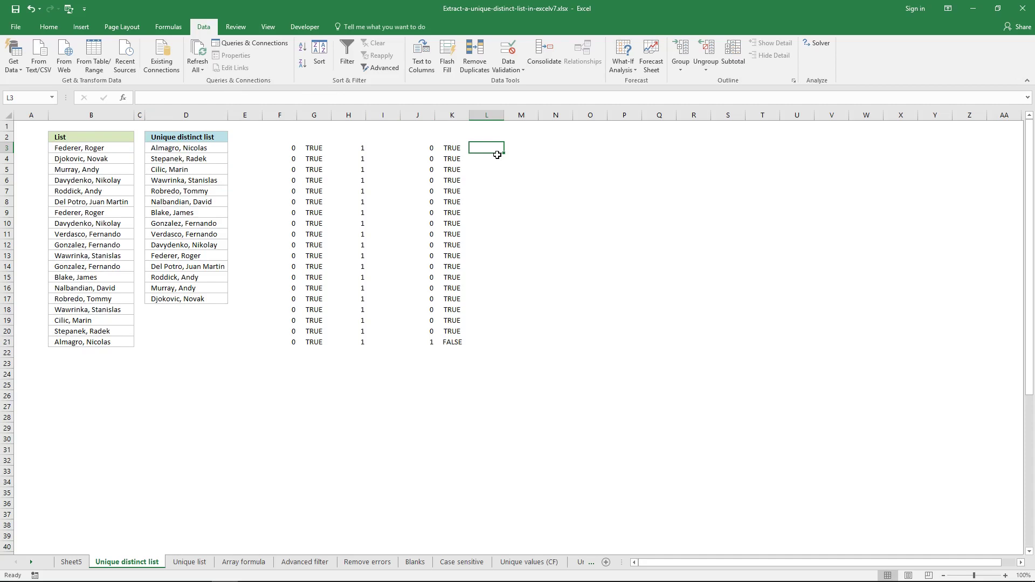
{"action": "left_click", "coordinate": [386, 99]}
{"action": "key", "text": "ctrl+v"}
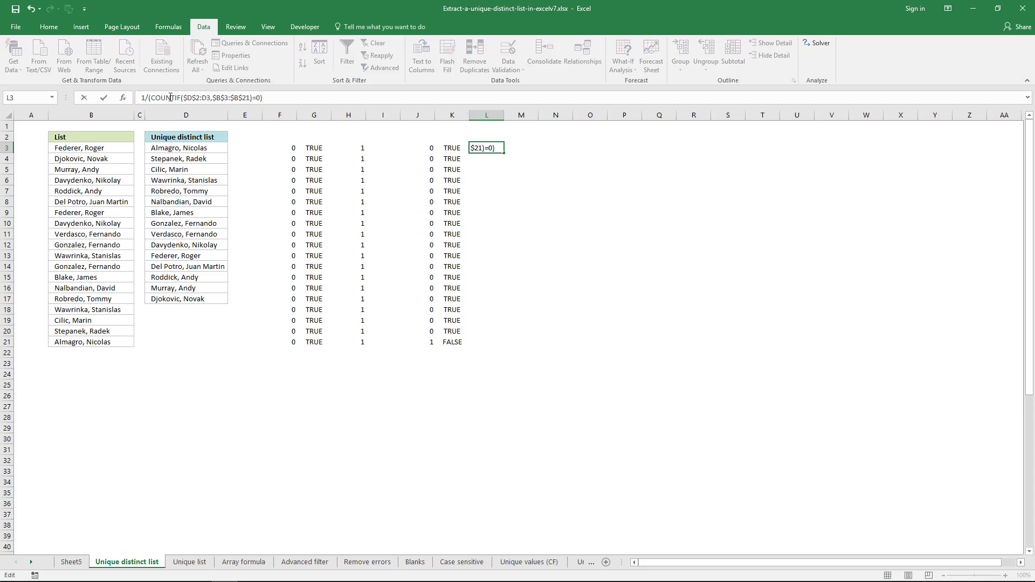
{"action": "left_click", "coordinate": [142, 99]}
{"action": "type", "text": "="}
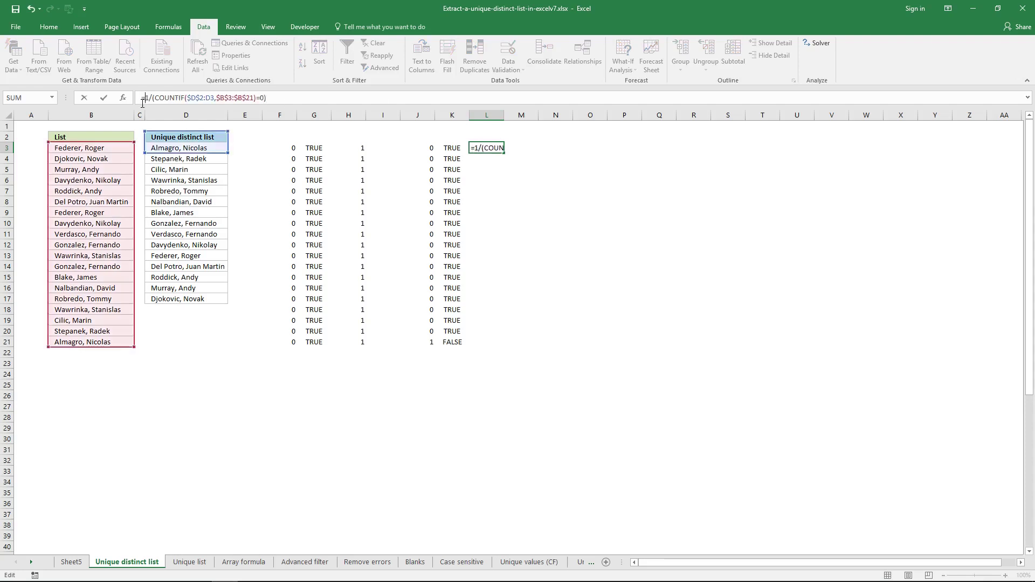
{"action": "key", "text": "ctrl+shift+Return"}
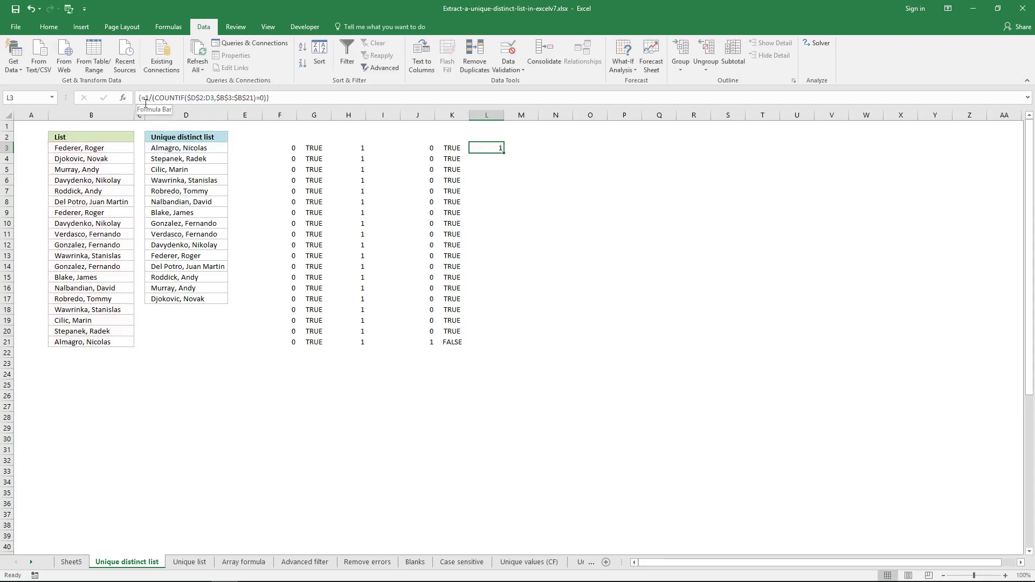
Step: Extend L3's array formula to the whole range L3:L21
{"action": "left_click_drag", "start_coordinate": [474, 147], "coordinate": [486, 340]}
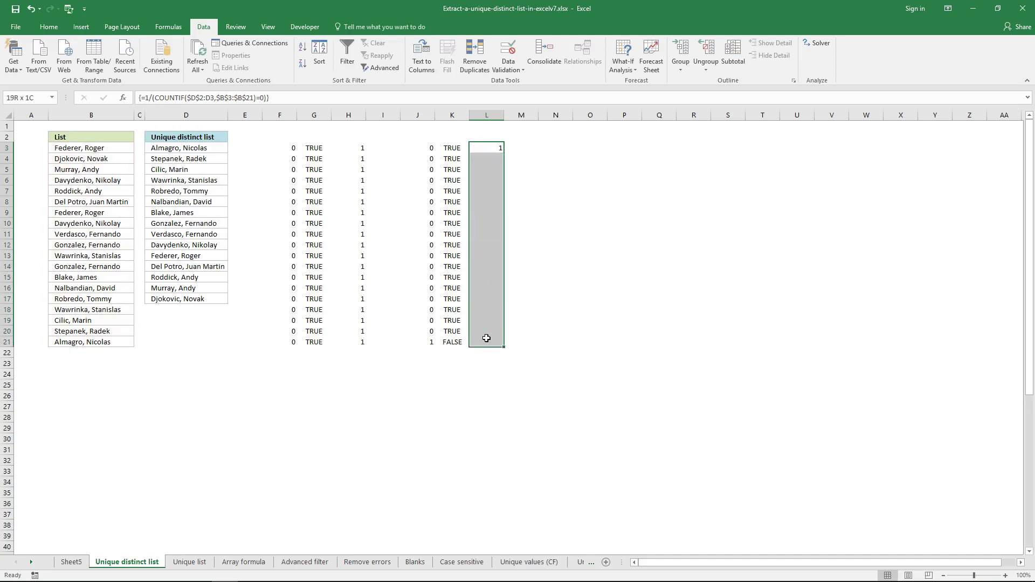
{"action": "left_click", "coordinate": [348, 100]}
{"action": "key", "text": "ctrl+shift+Return"}
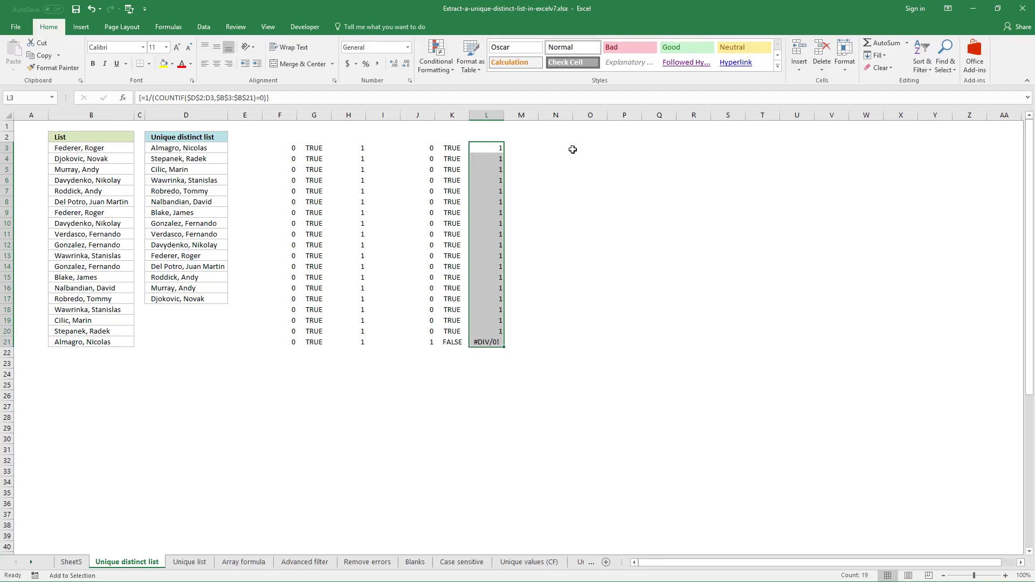
Step: Enter the sample lookup values 1, 2 and 3 in cells N3:N5
{"action": "left_click", "coordinate": [573, 149]}
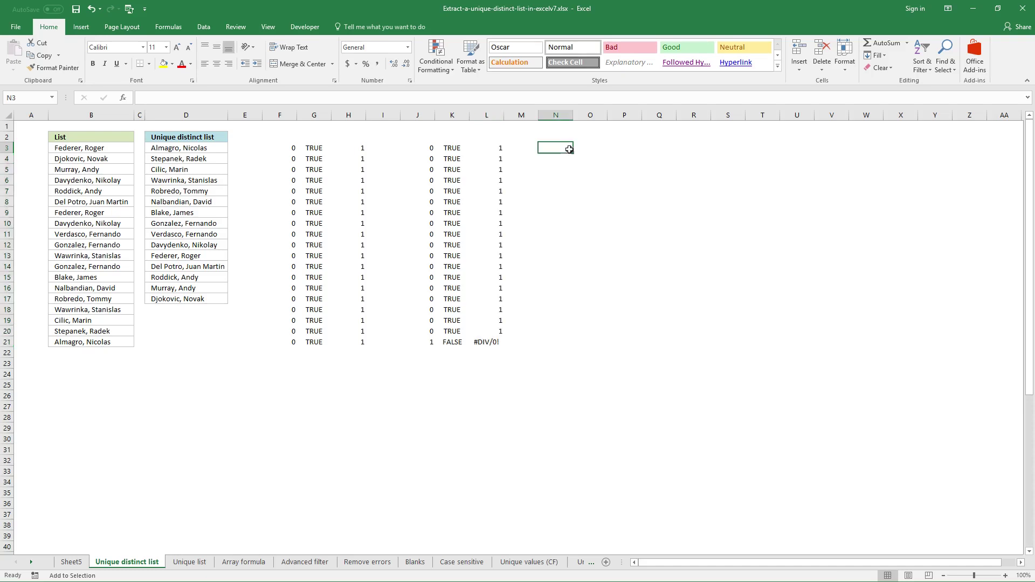
{"action": "type", "text": "1"}
{"action": "key", "text": "Return"}
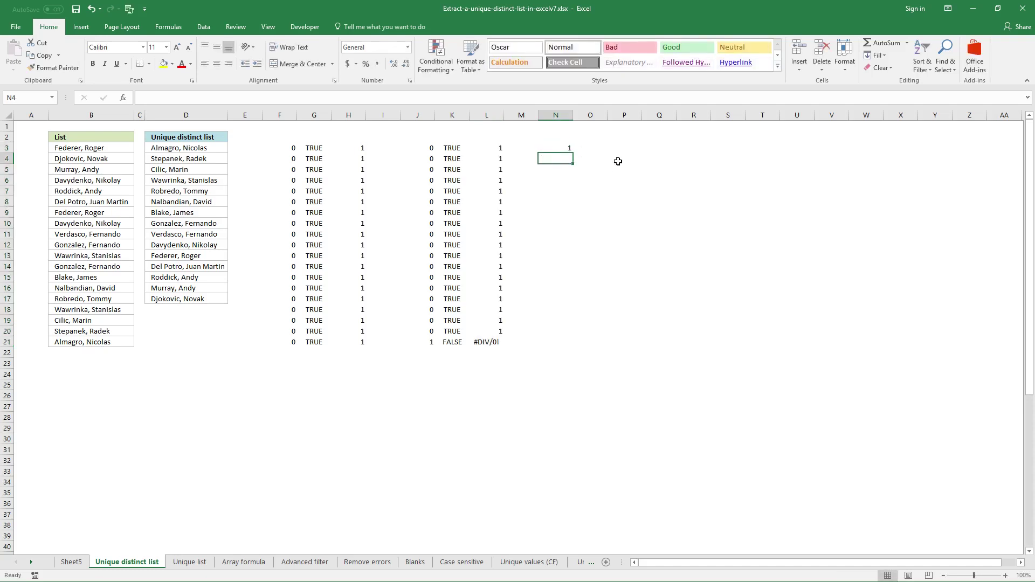
{"action": "type", "text": "2"}
{"action": "key", "text": "Return"}
{"action": "type", "text": "3"}
{"action": "key", "text": "Return"}
Step: Enter the sample result values A, B and C in cells O3:O5 beside the numbers
{"action": "key", "text": "Up"}
{"action": "key", "text": "Up"}
{"action": "key", "text": "Up"}
{"action": "key", "text": "Right"}
{"action": "type", "text": "A"}
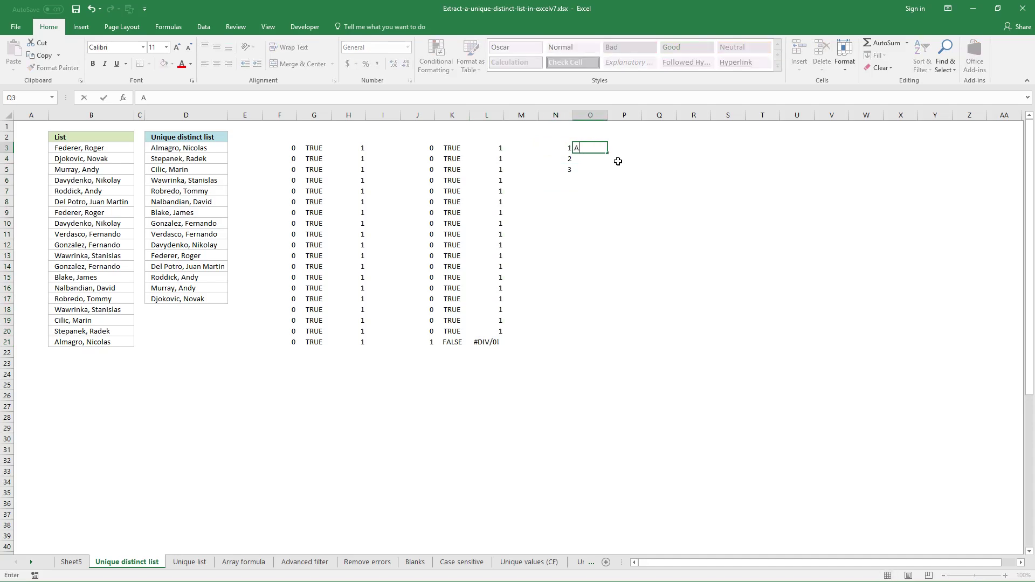
{"action": "key", "text": "Return"}
{"action": "type", "text": "B"}
{"action": "key", "text": "Return"}
{"action": "type", "text": "C"}
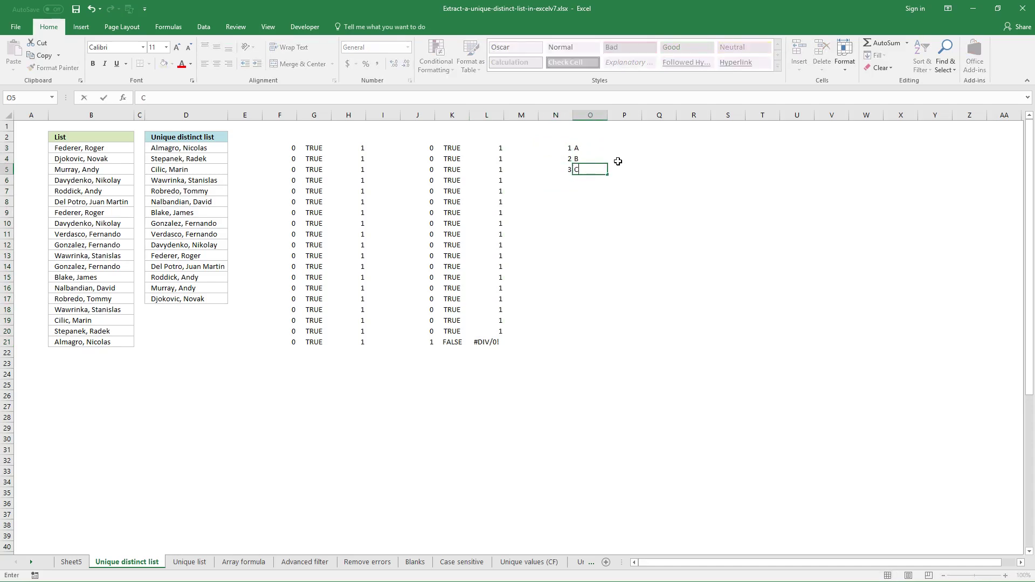
{"action": "key", "text": "Right"}
Step: Enter =LOOKUP(2,N3:N5,O3:O5) in cell P3 to look up a value in the sample data
{"action": "key", "text": "Up"}
{"action": "key", "text": "Up"}
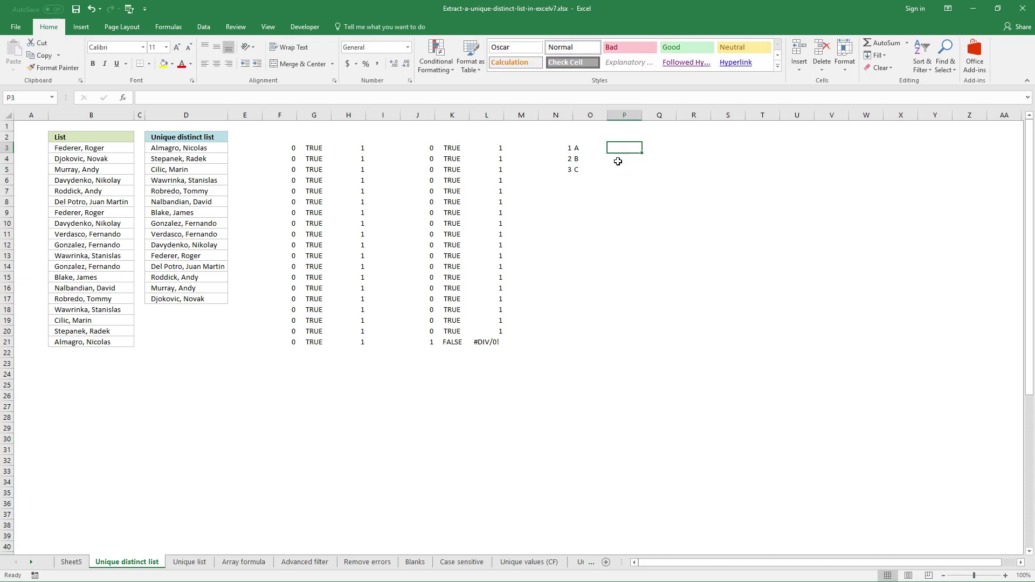
{"action": "type", "text": "=LOOK"}
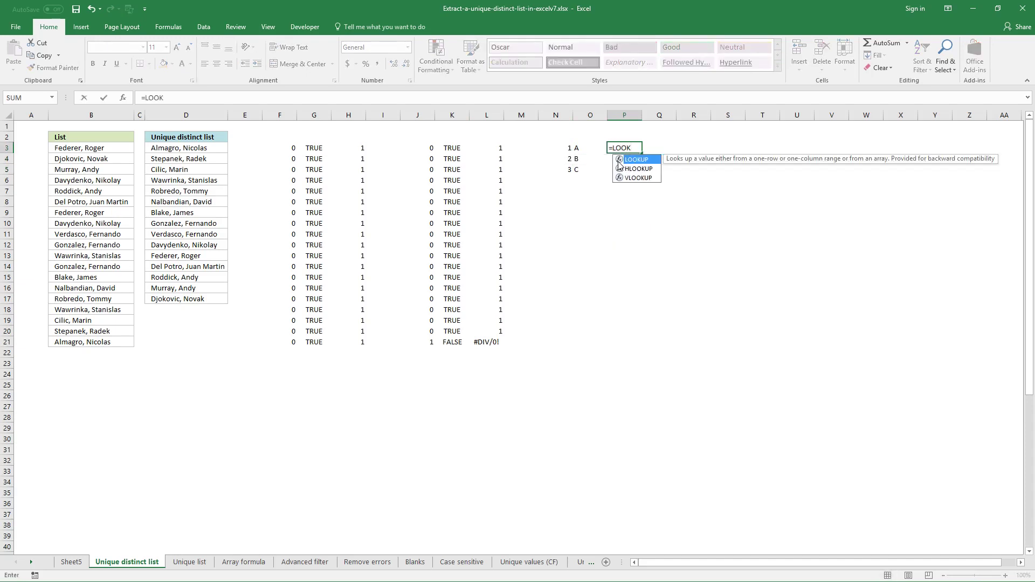
{"action": "key", "text": "Tab"}
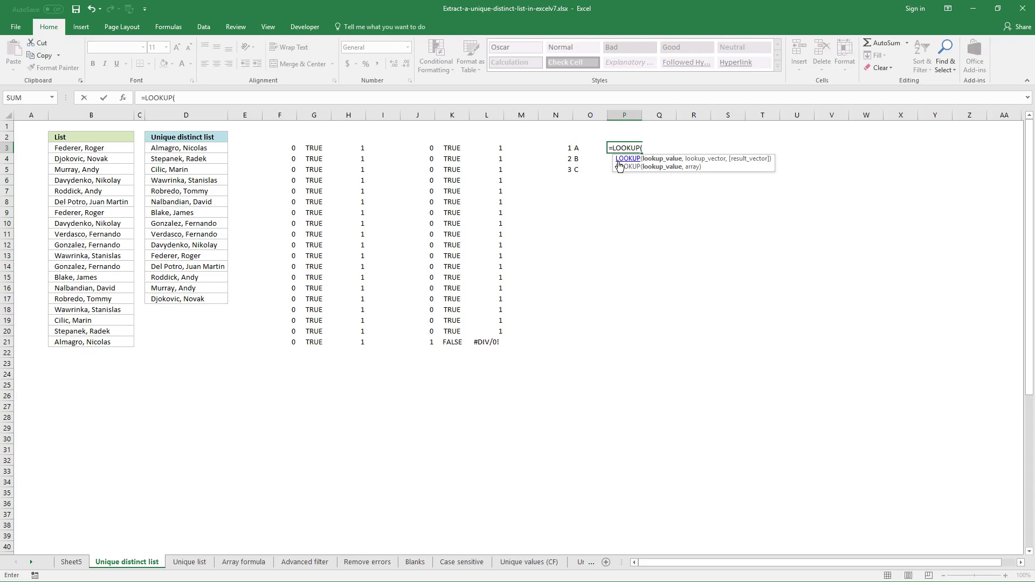
{"action": "type", "text": "2,"}
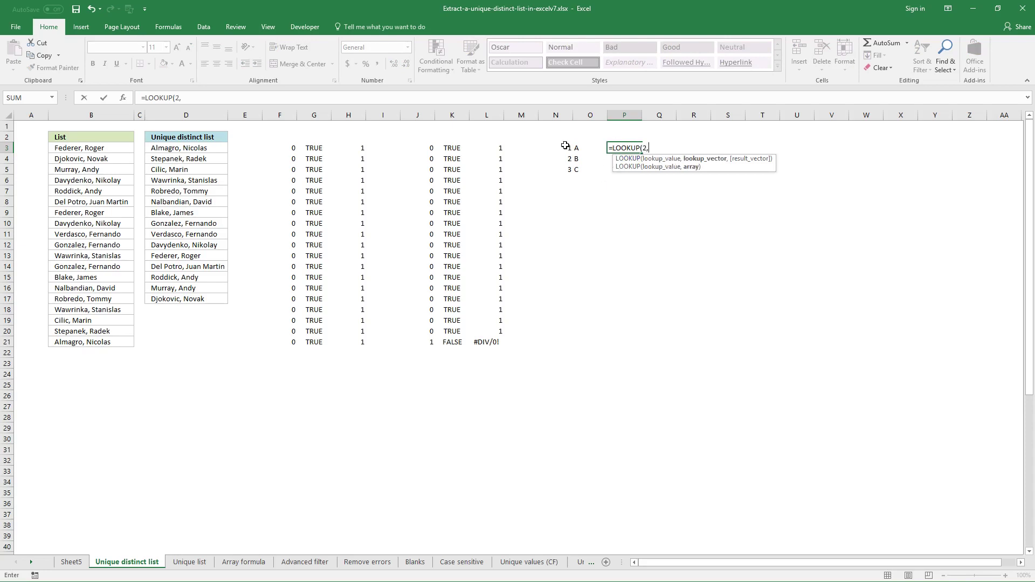
{"action": "left_click_drag", "start_coordinate": [563, 146], "coordinate": [563, 171]}
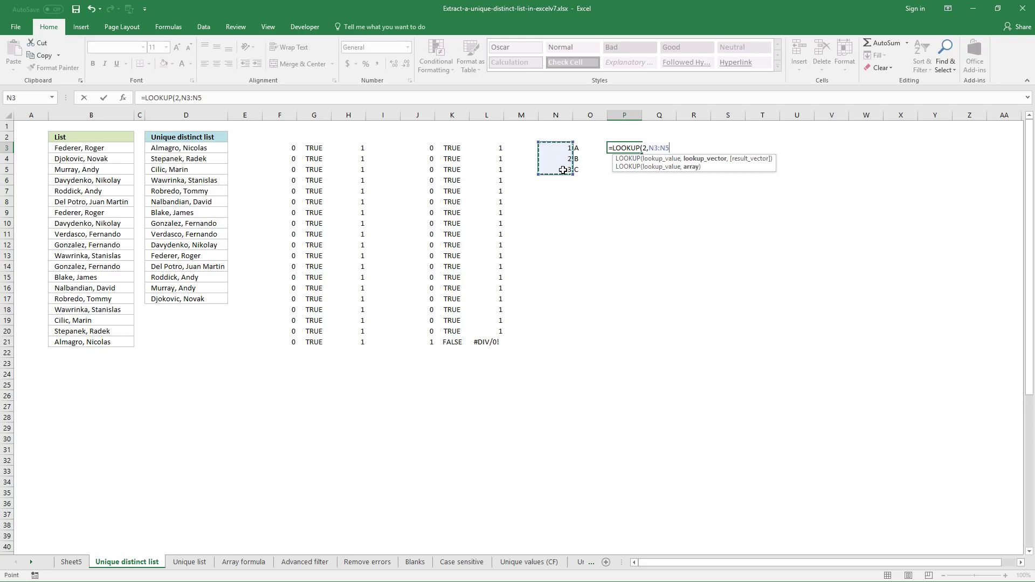
{"action": "type", "text": ","}
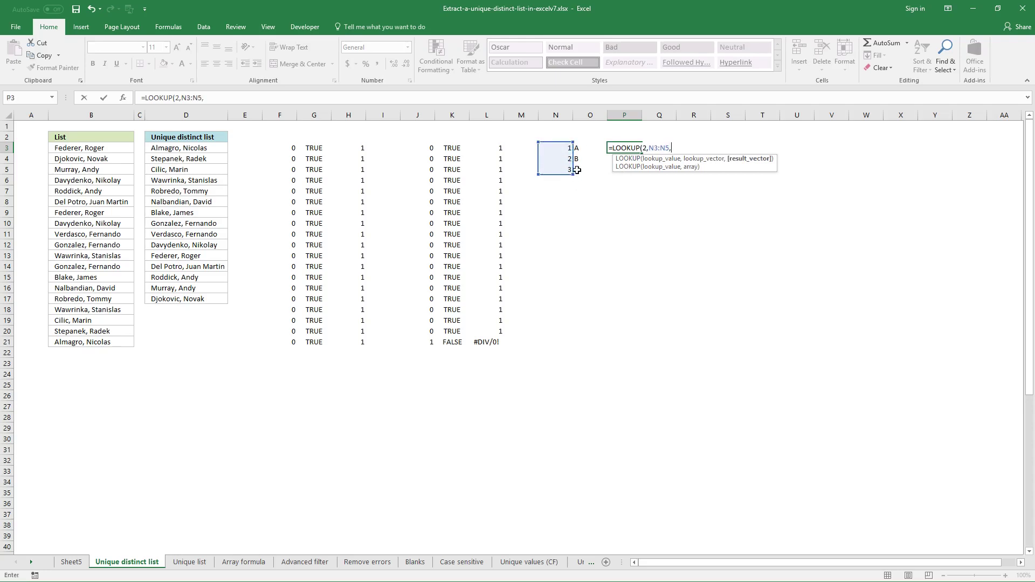
{"action": "left_click_drag", "start_coordinate": [584, 148], "coordinate": [584, 168]}
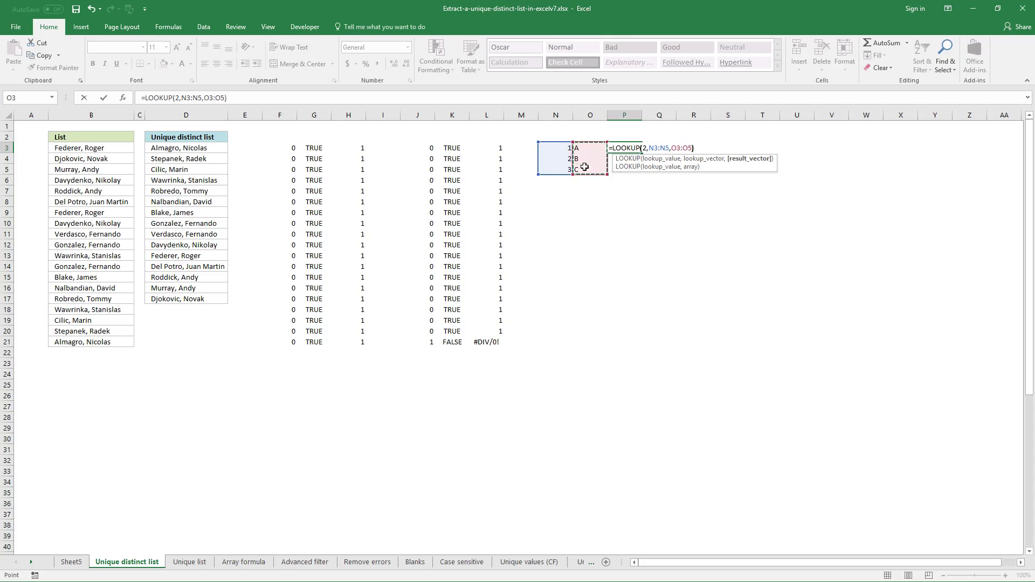
{"action": "key", "text": "Return"}
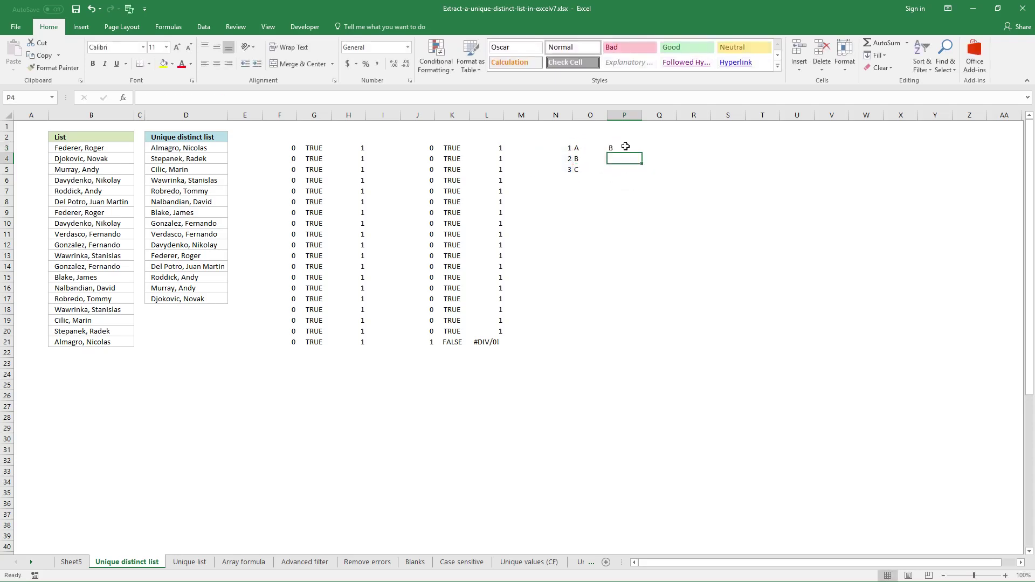
Step: Change the lookup value in P3's LOOKUP formula to 2.5 and check the sample row in N4:O4
{"action": "left_click", "coordinate": [625, 147]}
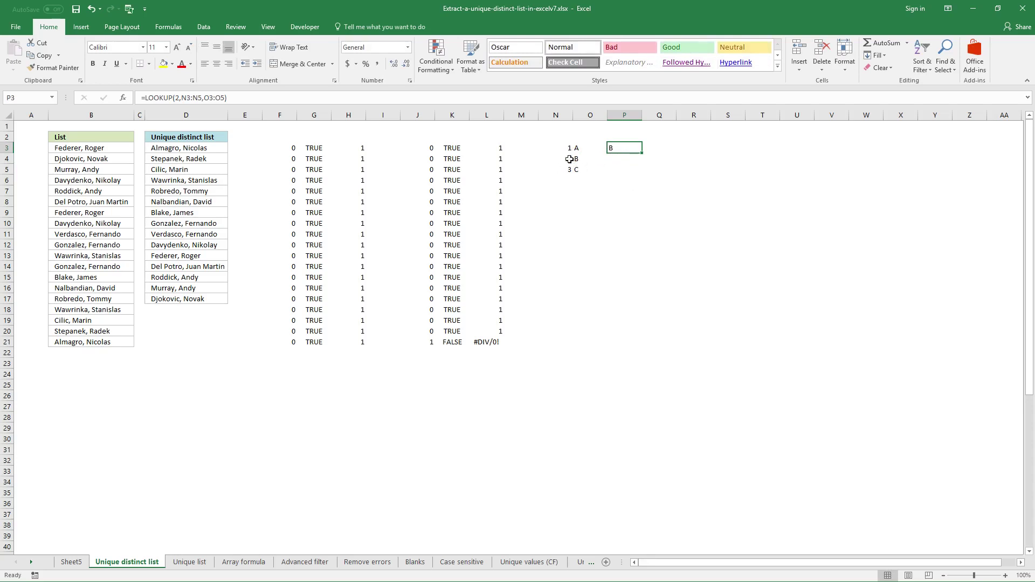
{"action": "left_click_drag", "start_coordinate": [561, 148], "coordinate": [562, 167]}
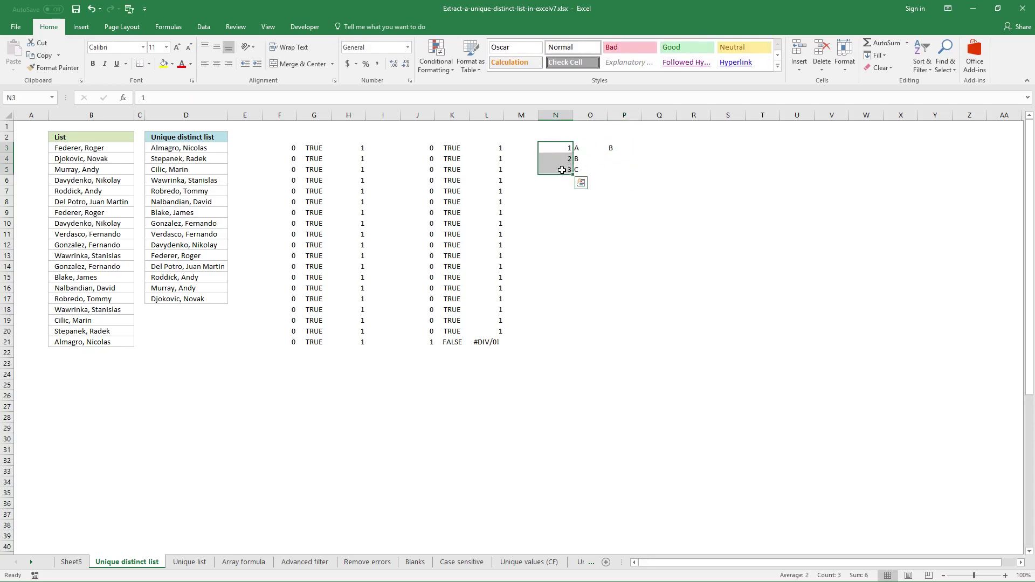
{"action": "left_click", "coordinate": [615, 149]}
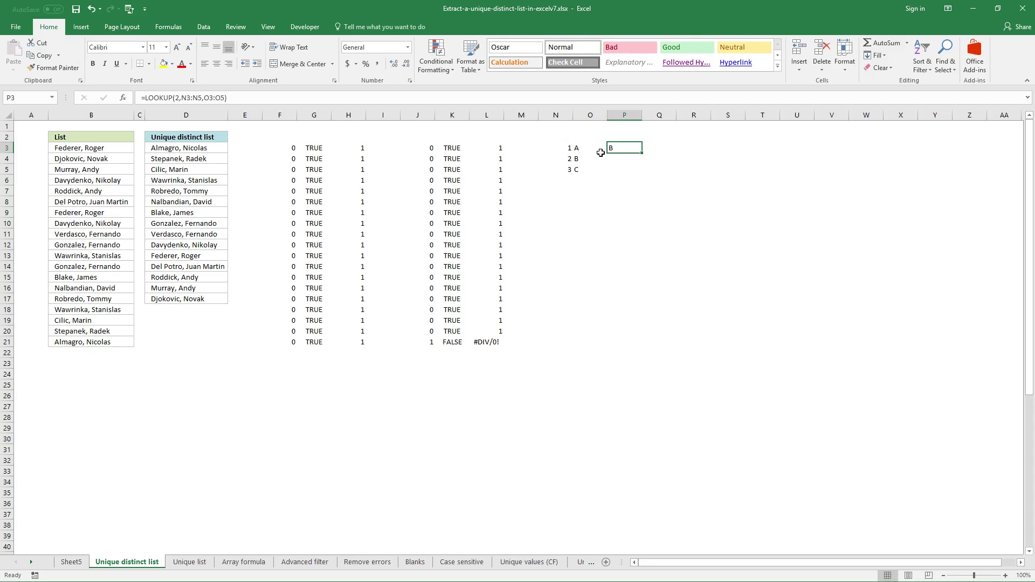
{"action": "left_click", "coordinate": [180, 99]}
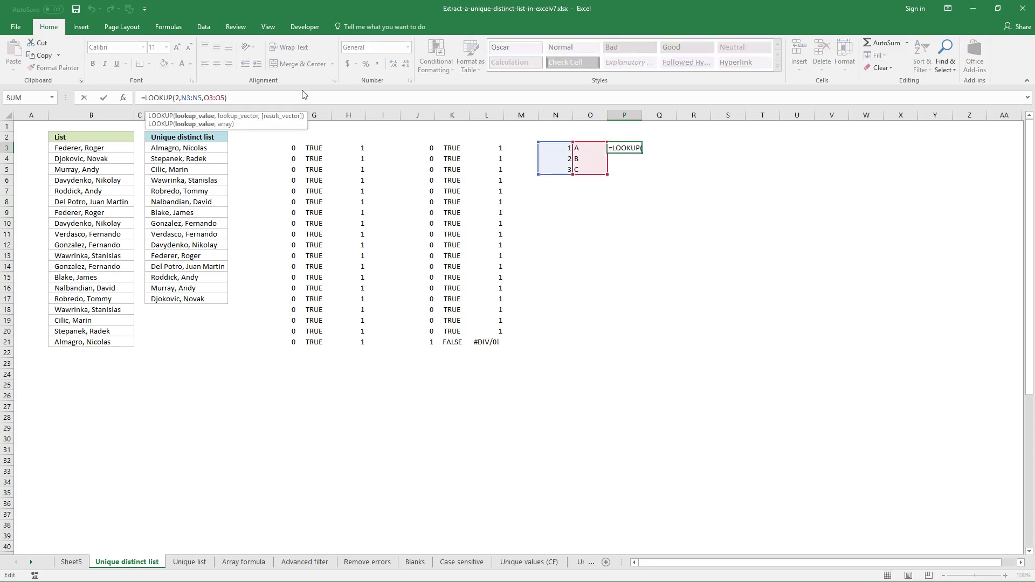
{"action": "type", "text": ".5"}
{"action": "key", "text": "Return"}
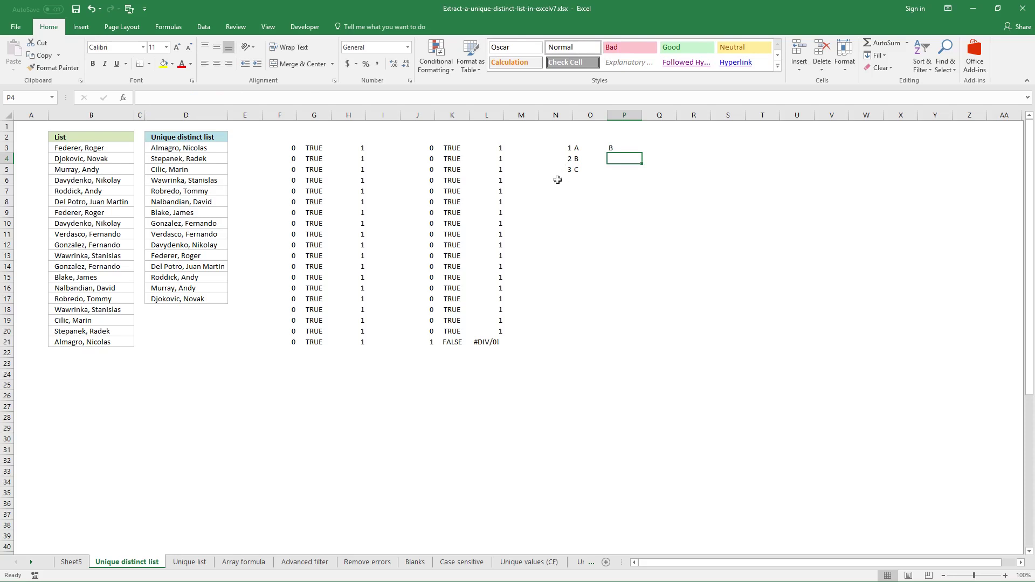
{"action": "left_click", "coordinate": [565, 161]}
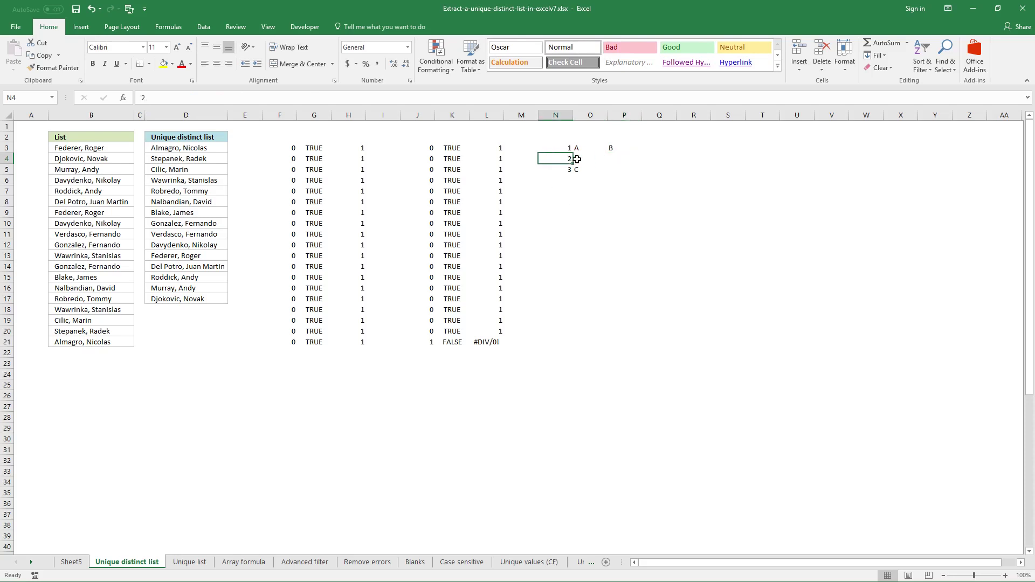
{"action": "key", "text": "shift+Right"}
{"action": "key", "text": "shift+Right"}
{"action": "key", "text": "shift+Left"}
{"action": "key", "text": "shift+Left"}
Step: Set the lookup value in P3's LOOKUP formula to 3 and compare the result with cell O5
{"action": "left_click", "coordinate": [610, 148]}
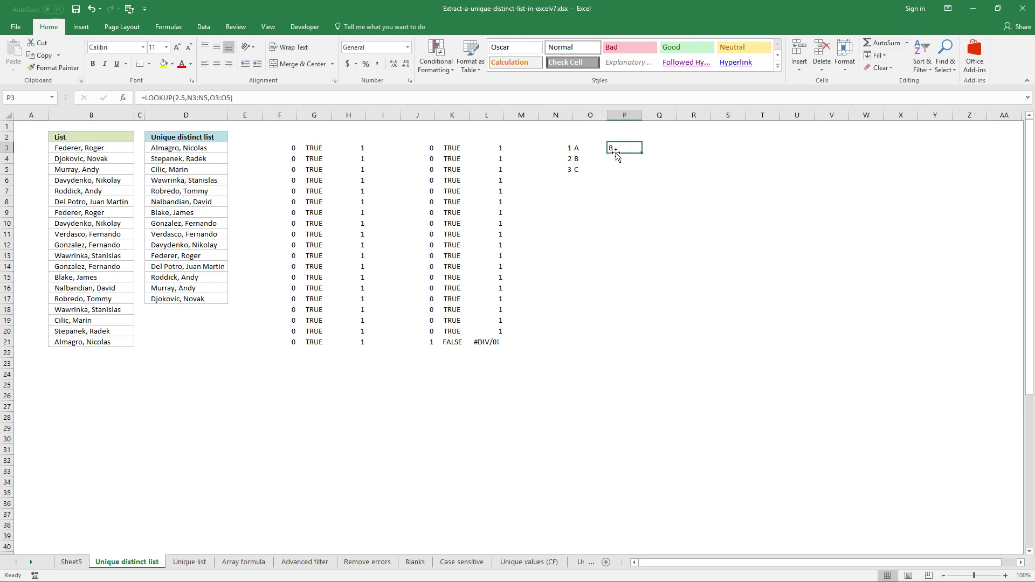
{"action": "left_click", "coordinate": [185, 98]}
{"action": "key", "text": "BackSpace"}
{"action": "key", "text": "BackSpace"}
{"action": "key", "text": "BackSpace"}
{"action": "type", "text": "3"}
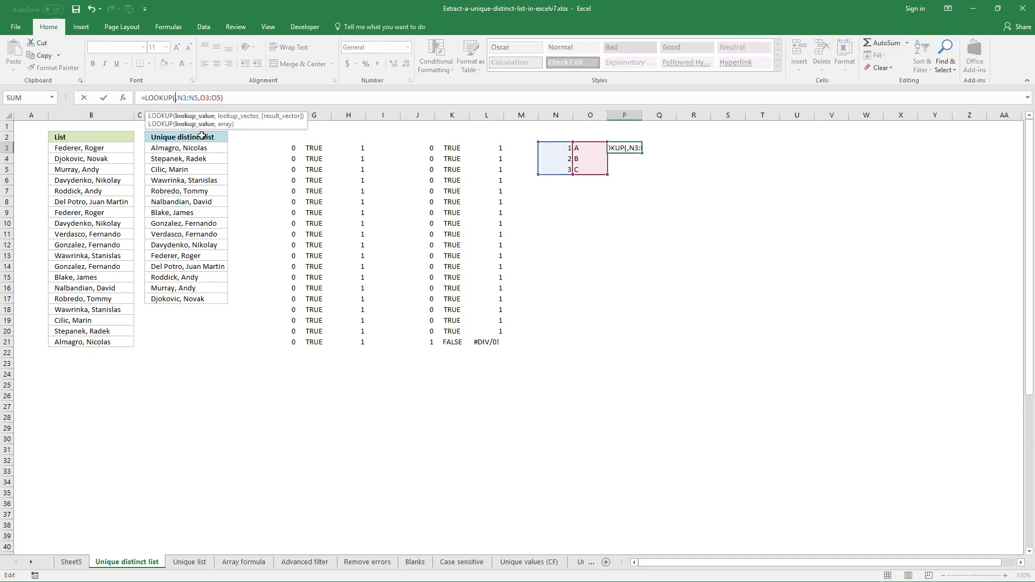
{"action": "key", "text": "Return"}
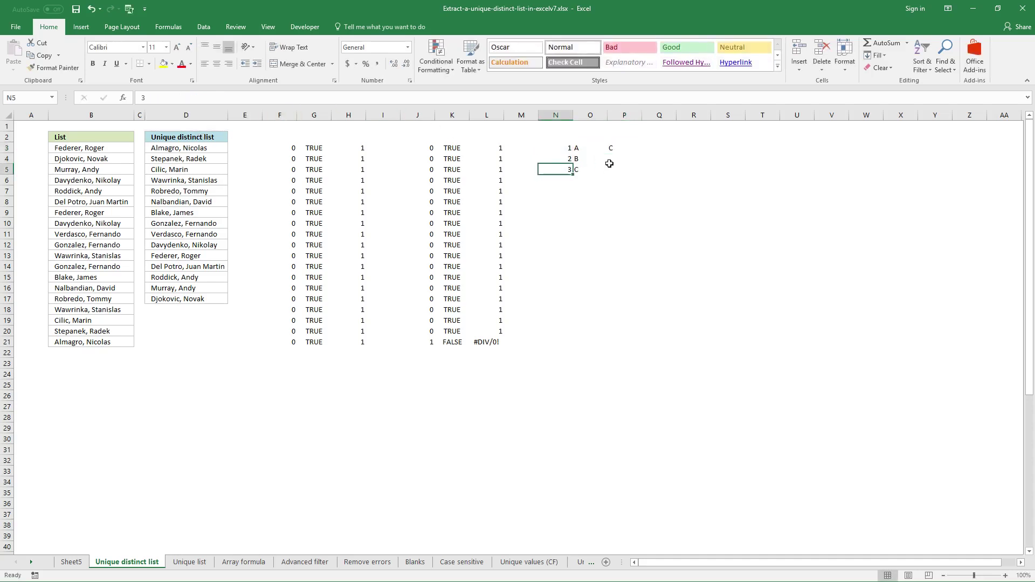
{"action": "left_click", "coordinate": [613, 148]}
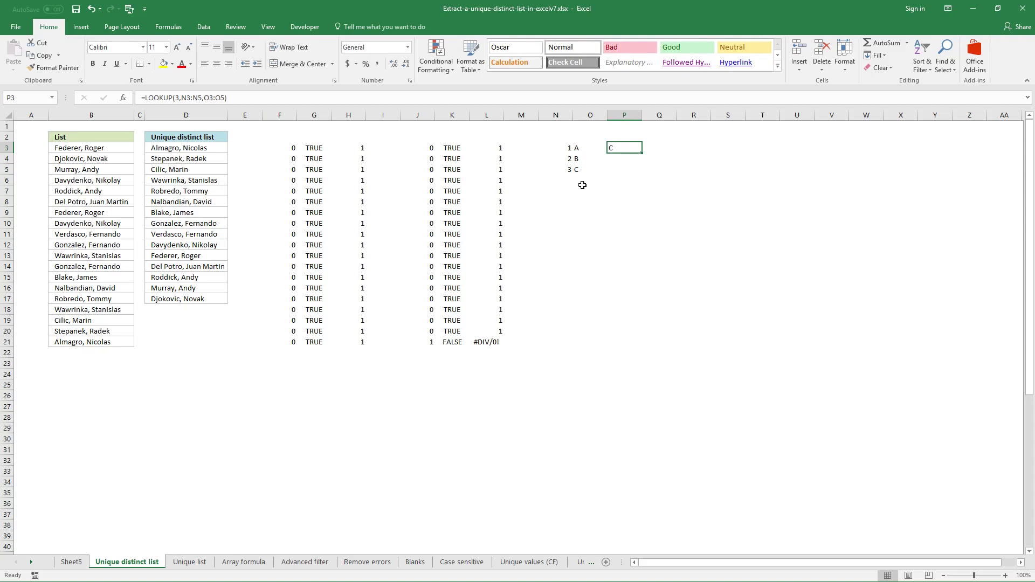
{"action": "left_click", "coordinate": [580, 173]}
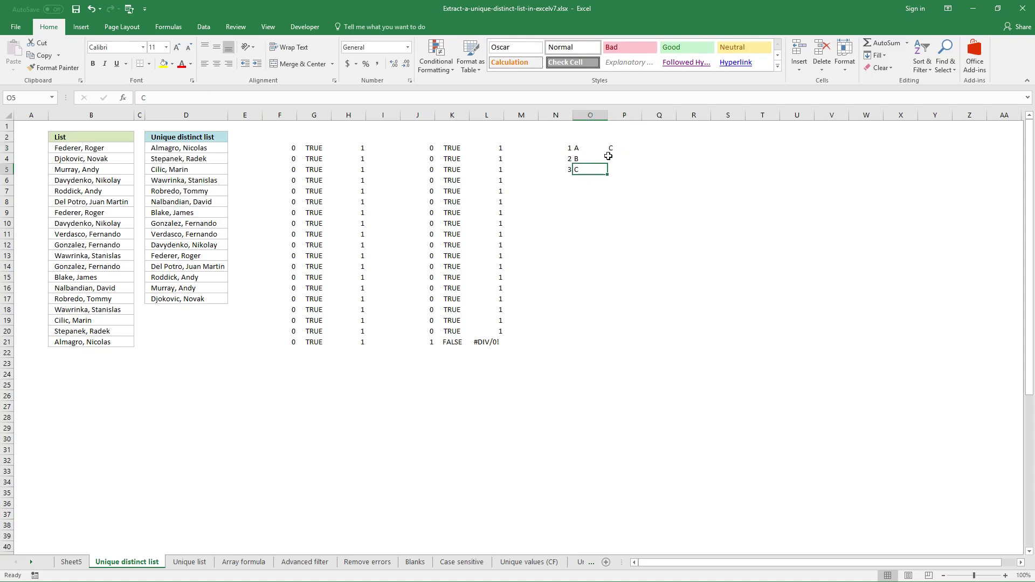
{"action": "left_click", "coordinate": [618, 148]}
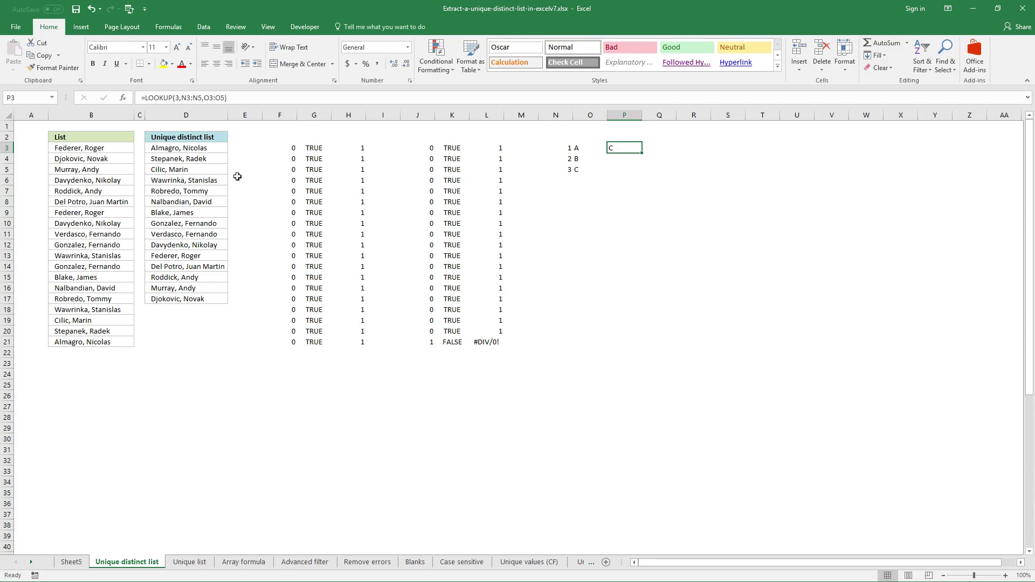
Step: Compare the LOOKUP formulas in D3 and D4 with the array values in L3:L21 and the source list entry in B20
{"action": "left_click", "coordinate": [205, 151]}
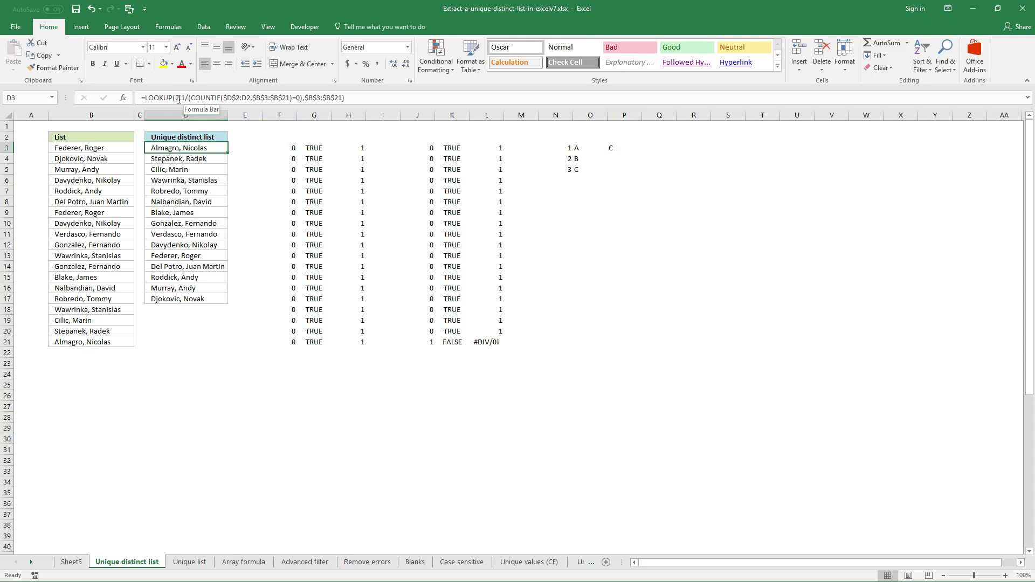
{"action": "left_click_drag", "start_coordinate": [477, 147], "coordinate": [502, 346]}
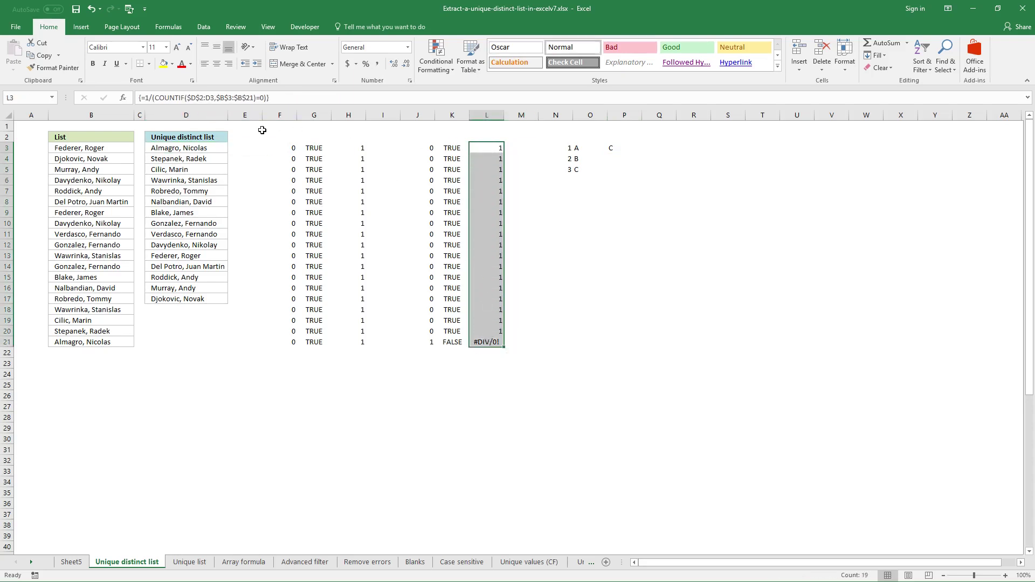
{"action": "left_click", "coordinate": [203, 149]}
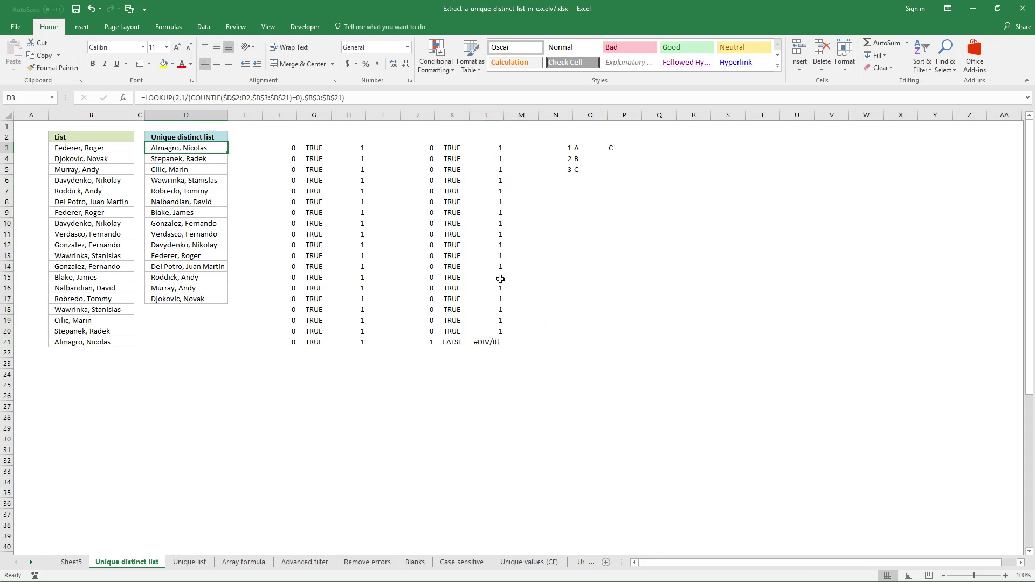
{"action": "left_click", "coordinate": [493, 344]}
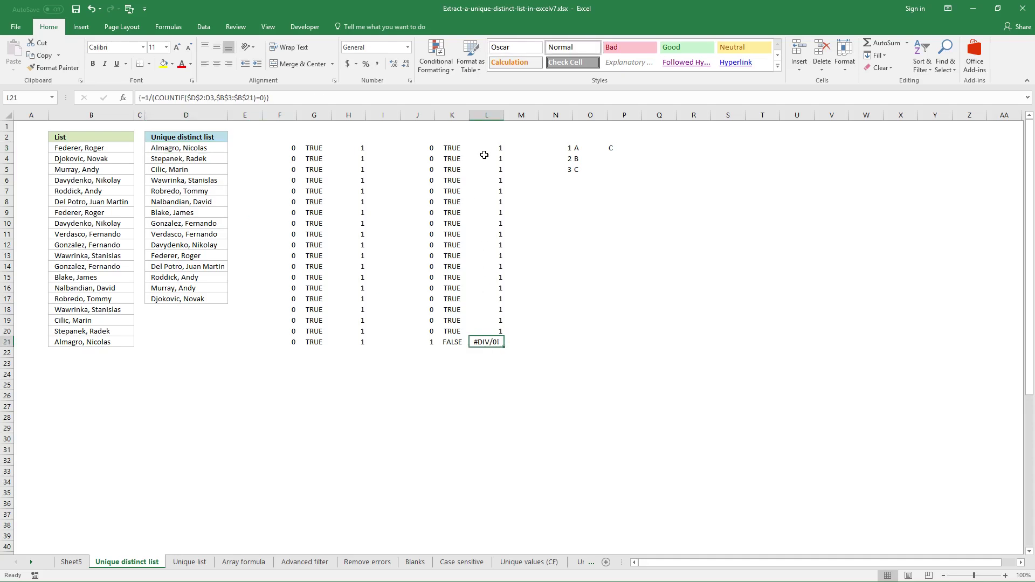
{"action": "left_click", "coordinate": [219, 159]}
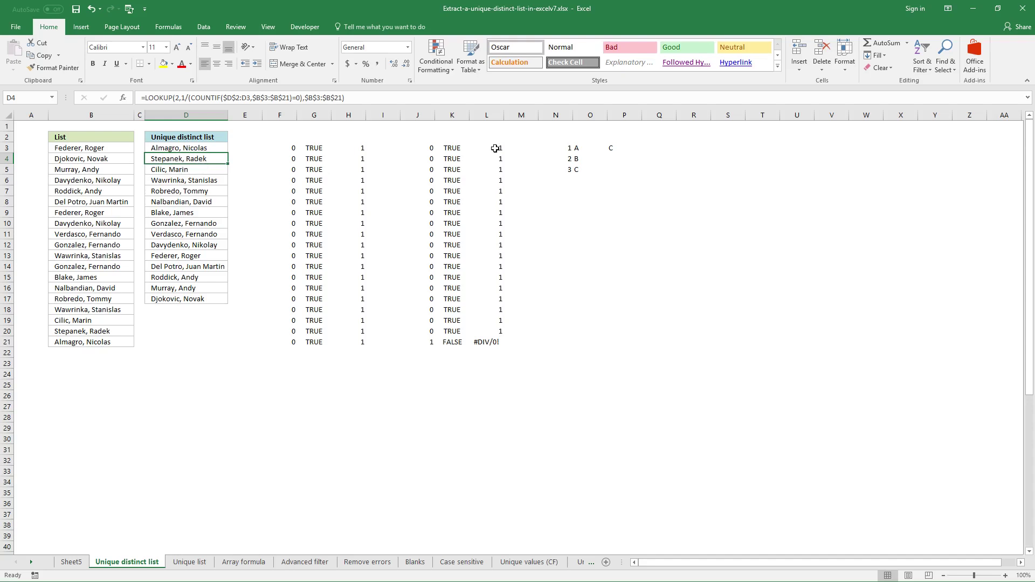
{"action": "left_click", "coordinate": [496, 333]}
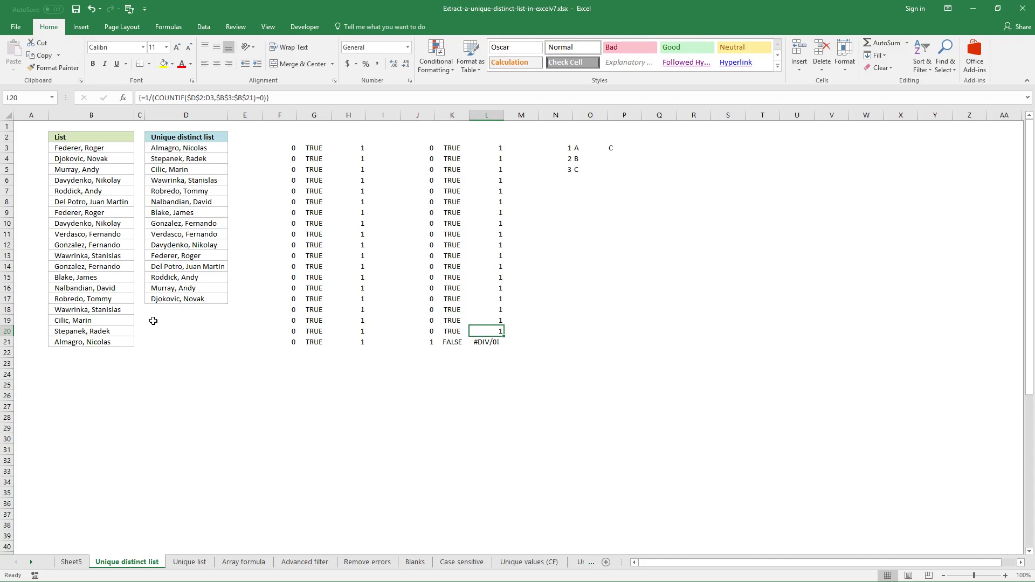
{"action": "left_click", "coordinate": [123, 331]}
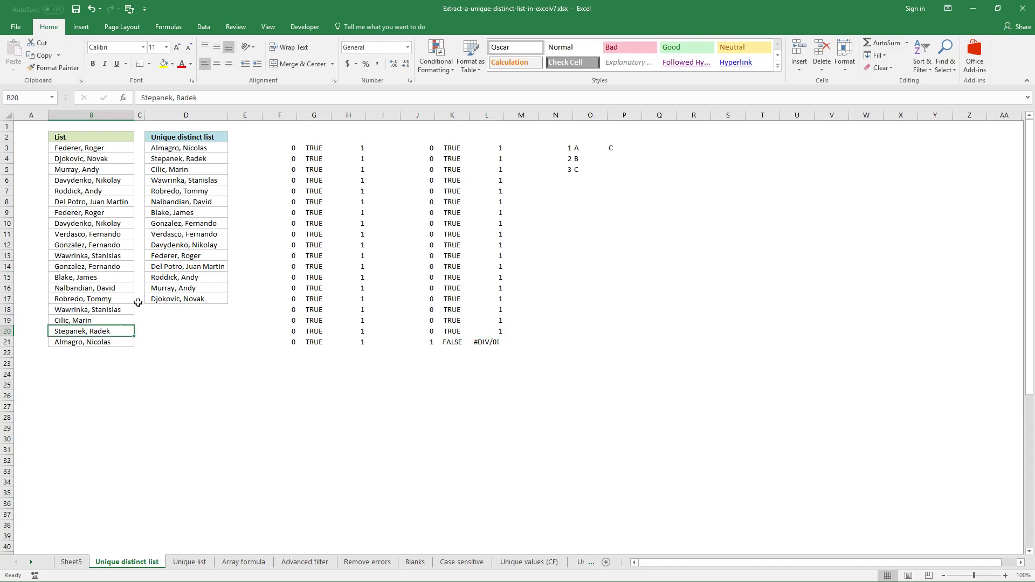
{"action": "left_click", "coordinate": [183, 160]}
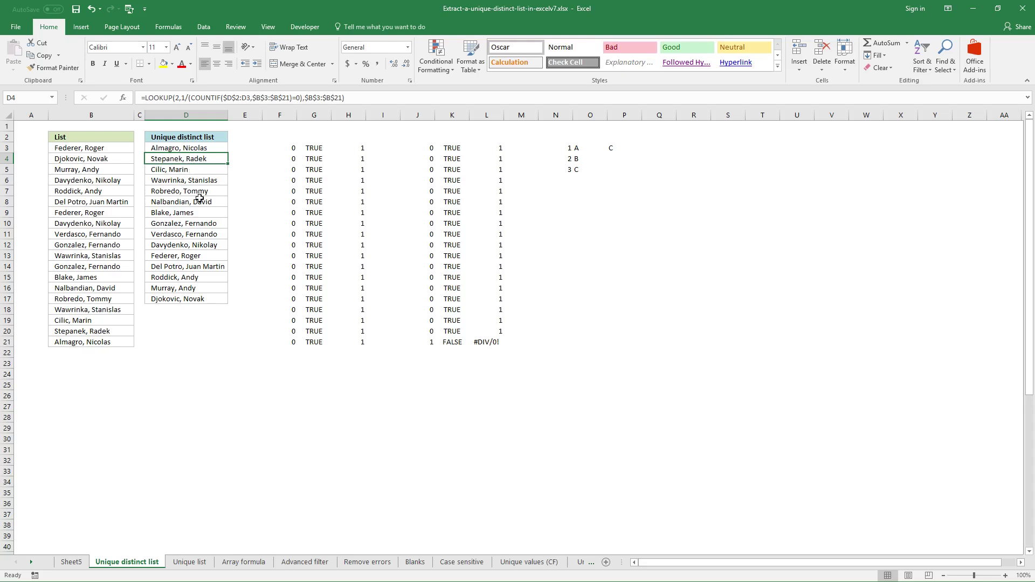
{"action": "left_click", "coordinate": [116, 330]}
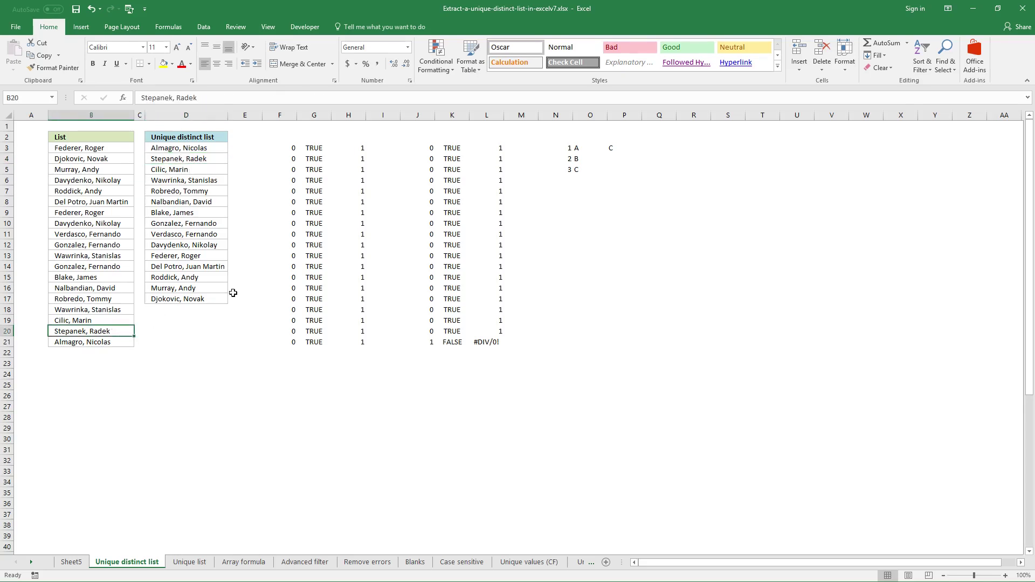
Step: Copy the lookup vector argument of D17's formula and enter =1/(COUNTIF($D$2:D16,$B$3:$B$21)=0) as an array formula in Q3
{"action": "left_click", "coordinate": [212, 298]}
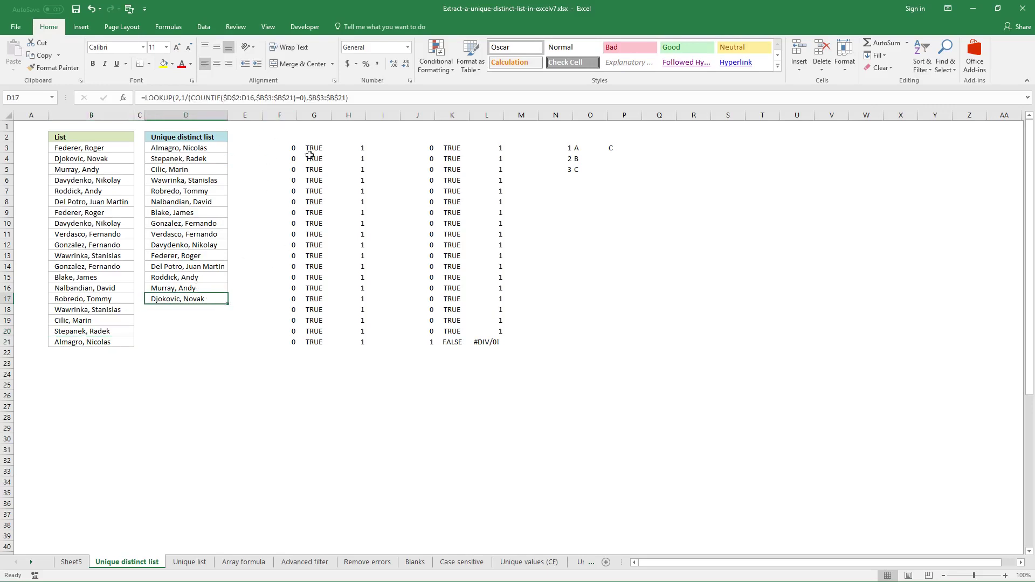
{"action": "left_click_drag", "start_coordinate": [181, 98], "coordinate": [306, 98]}
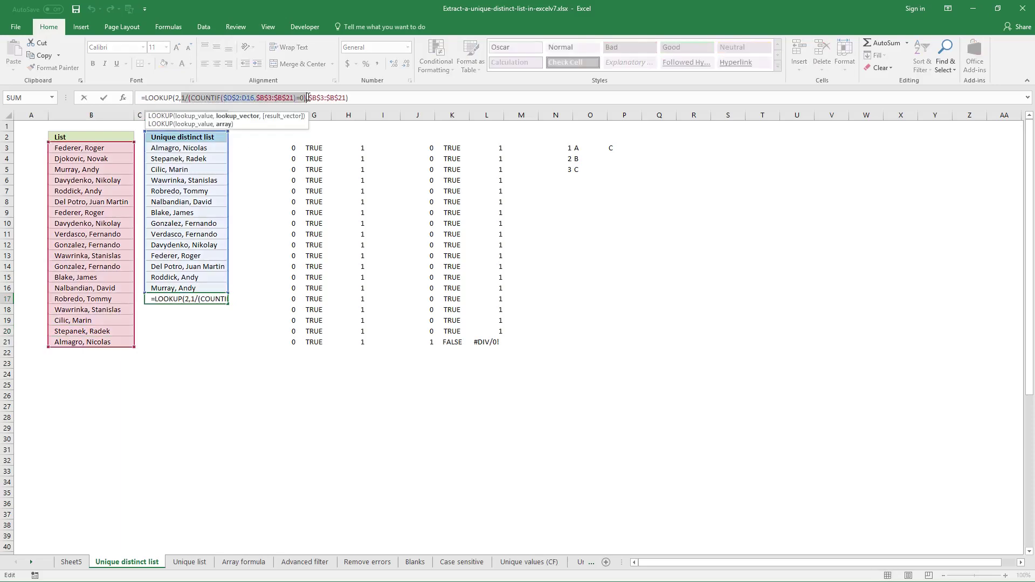
{"action": "key", "text": "Escape"}
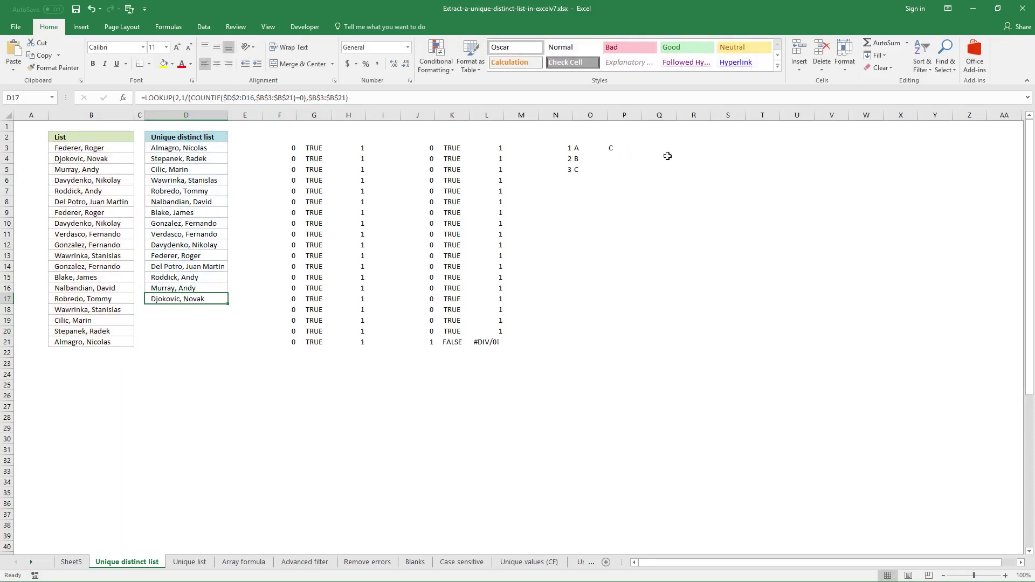
{"action": "left_click", "coordinate": [658, 148]}
{"action": "left_click", "coordinate": [429, 96]}
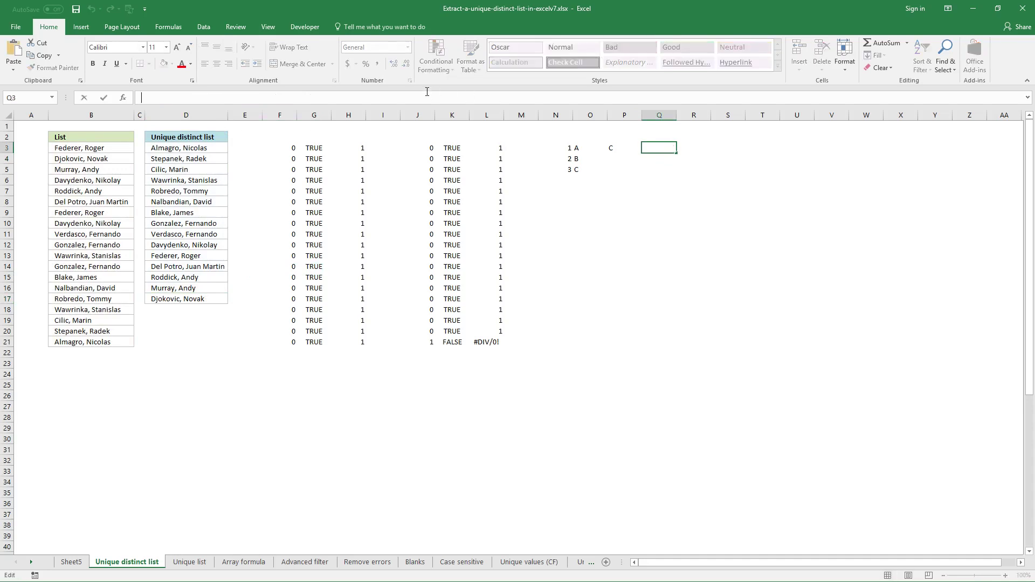
{"action": "type", "text": "=1/(COUNTIF($D$2:D16,$B$3:$B$21)=0)"}
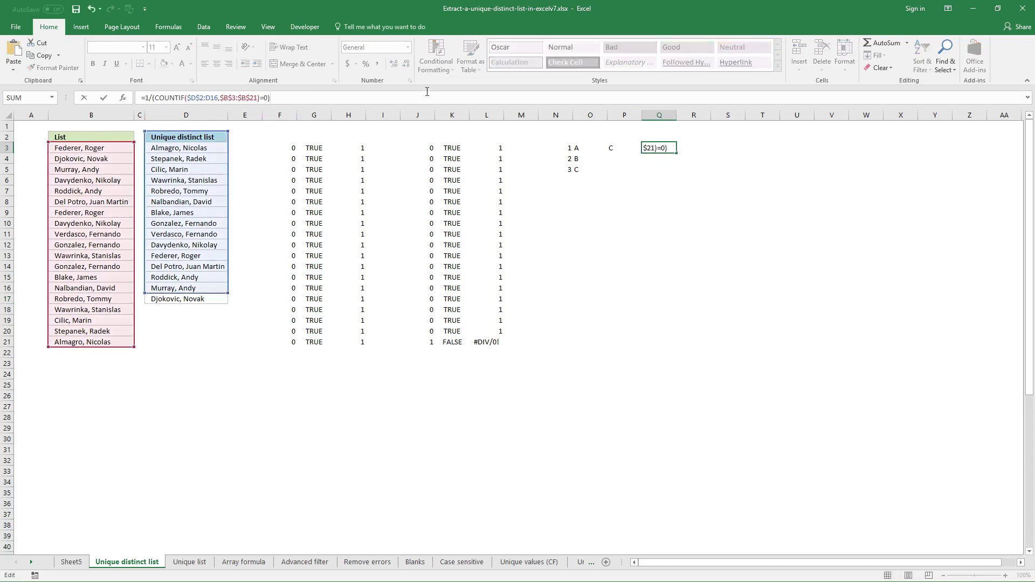
{"action": "key", "text": "ctrl+shift+Return"}
Step: Extend the array formula =1/(COUNTIF($D$2:D16,$B$3:$B$21)=0) from Q3 over the range Q3:Q21
{"action": "left_click_drag", "start_coordinate": [654, 148], "coordinate": [666, 341]}
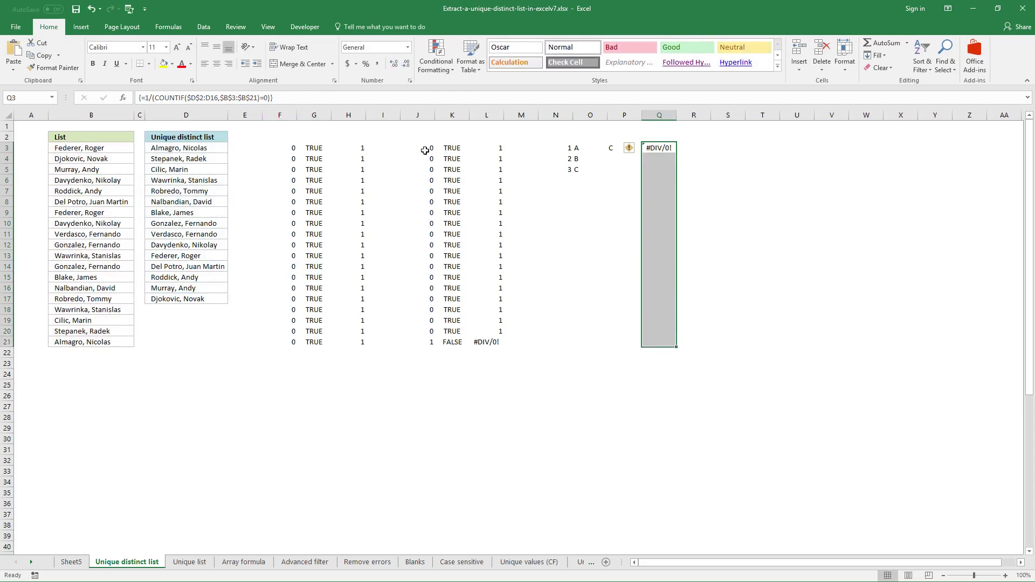
{"action": "left_click", "coordinate": [346, 99]}
{"action": "key", "text": "ctrl+shift+Return"}
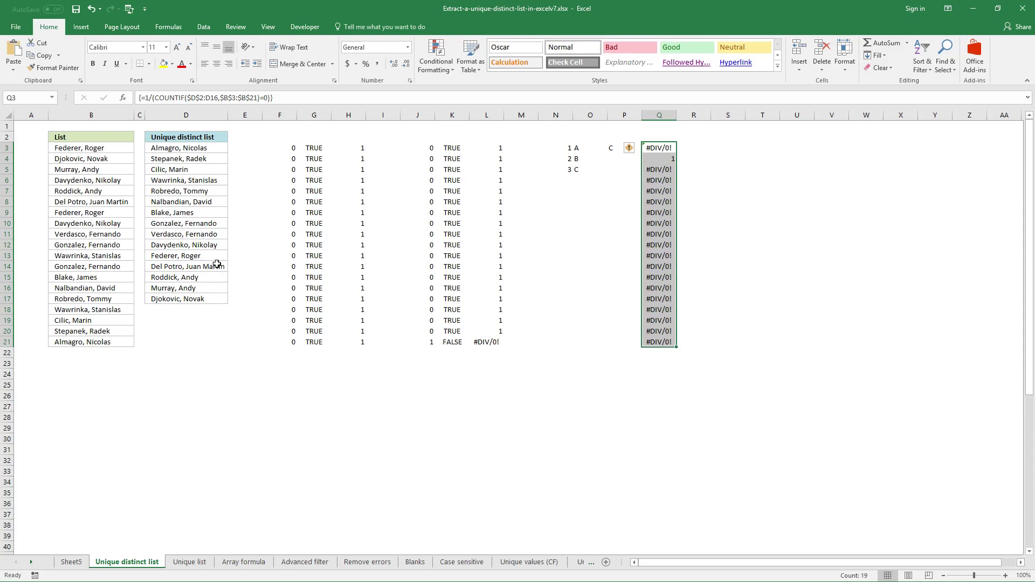
Step: Compare the LOOKUP formula in D17 with the array value in Q4 and the source list entry in B4
{"action": "left_click", "coordinate": [189, 299]}
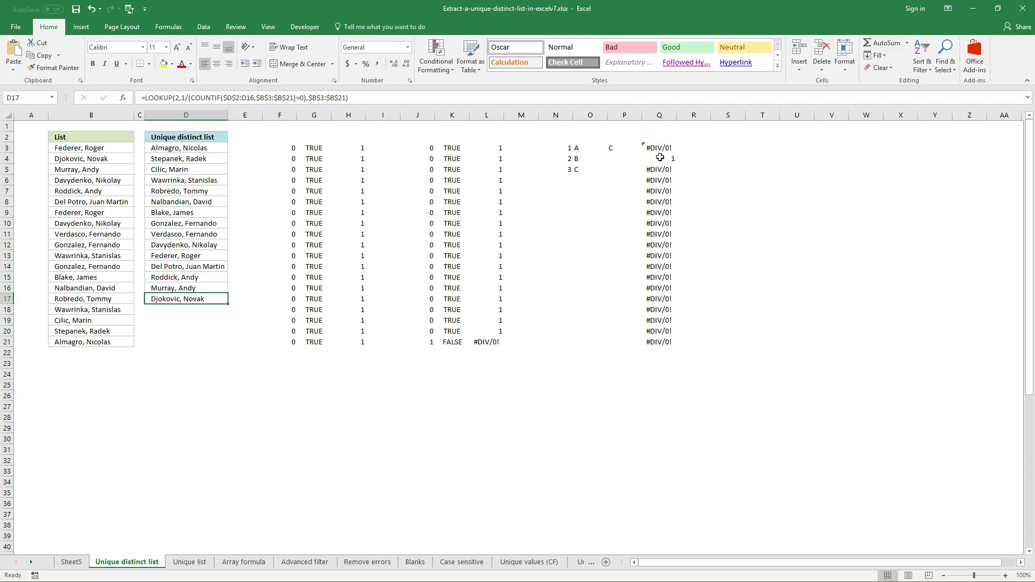
{"action": "left_click", "coordinate": [107, 159]}
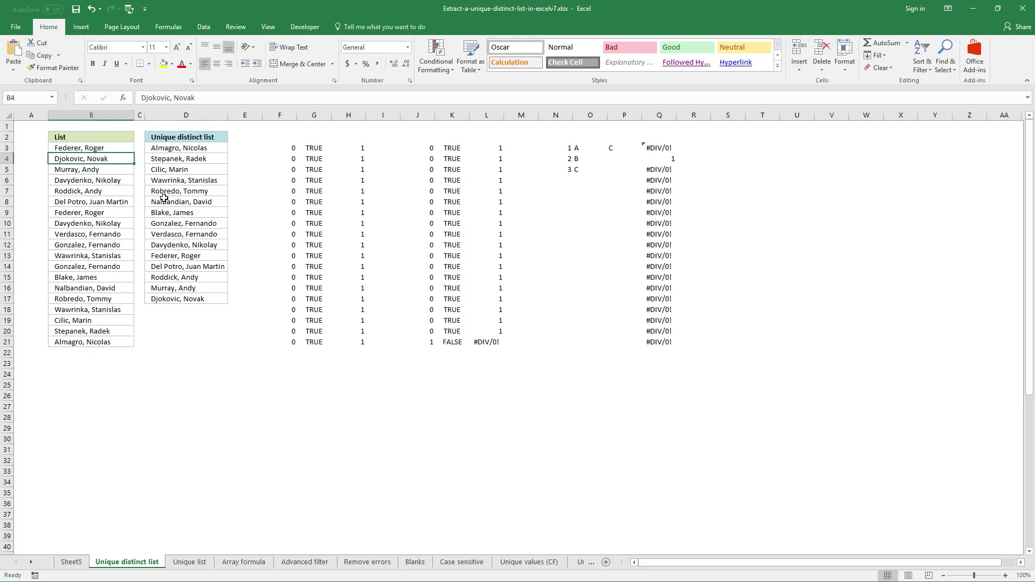
{"action": "left_click", "coordinate": [656, 160]}
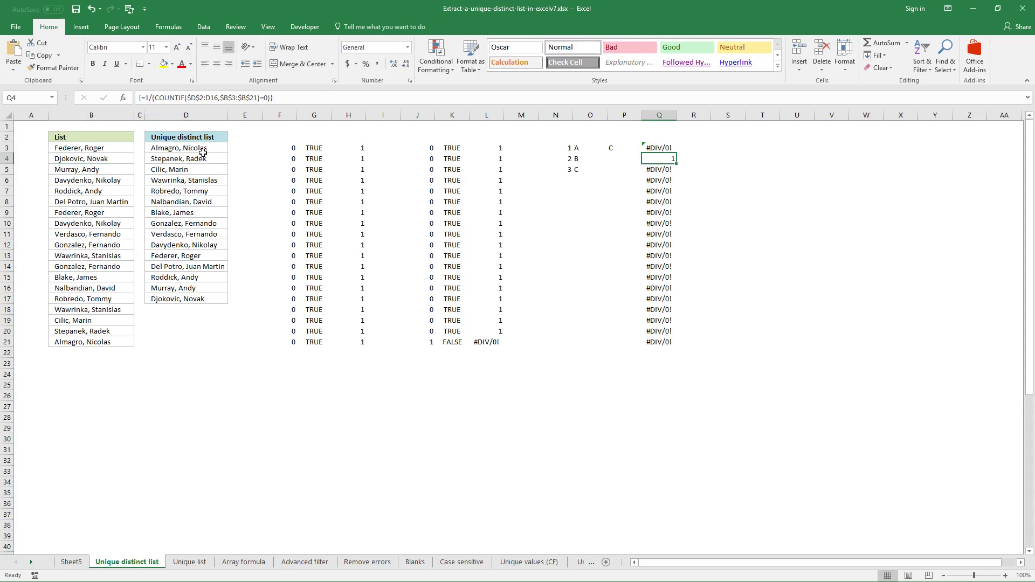
{"action": "left_click", "coordinate": [191, 299]}
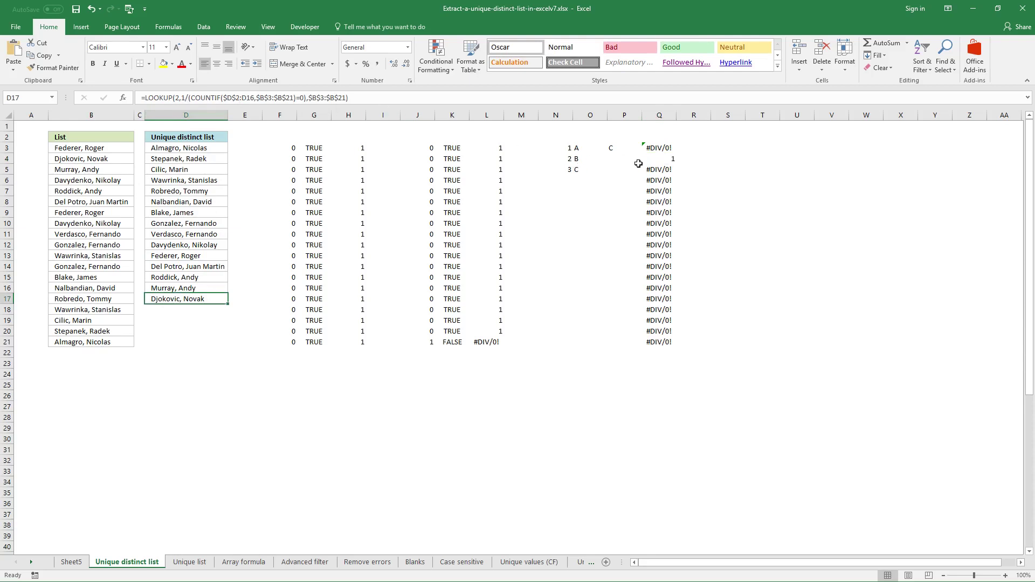
{"action": "left_click", "coordinate": [102, 161]}
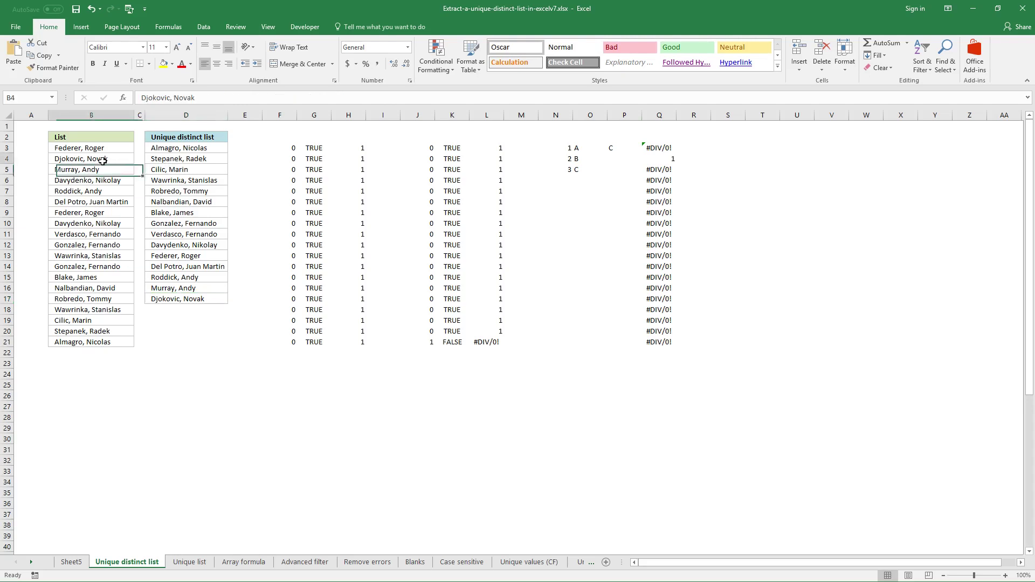